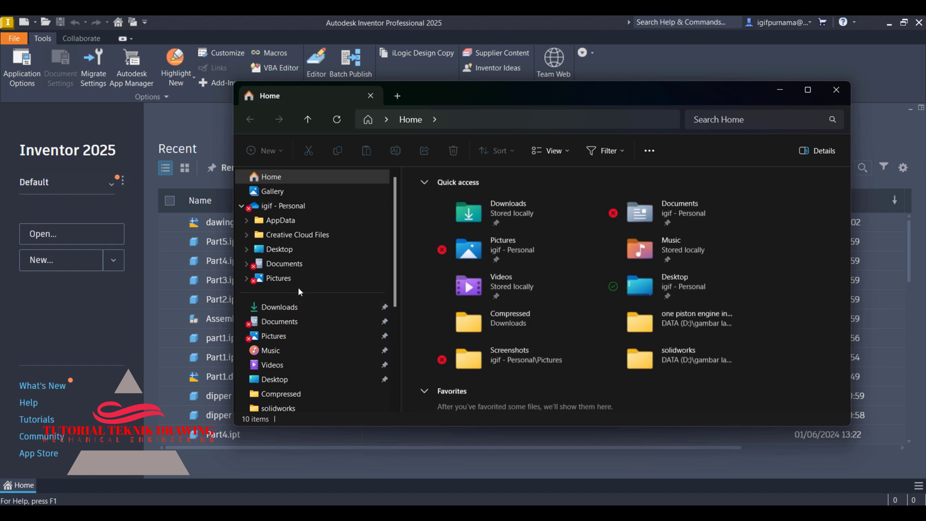
Open Screenshot 2024-07-19 143042.png from the Screenshots folder, enlarge it and examine the part's shape and dimensions.
scroll(286, 366, down, 2)
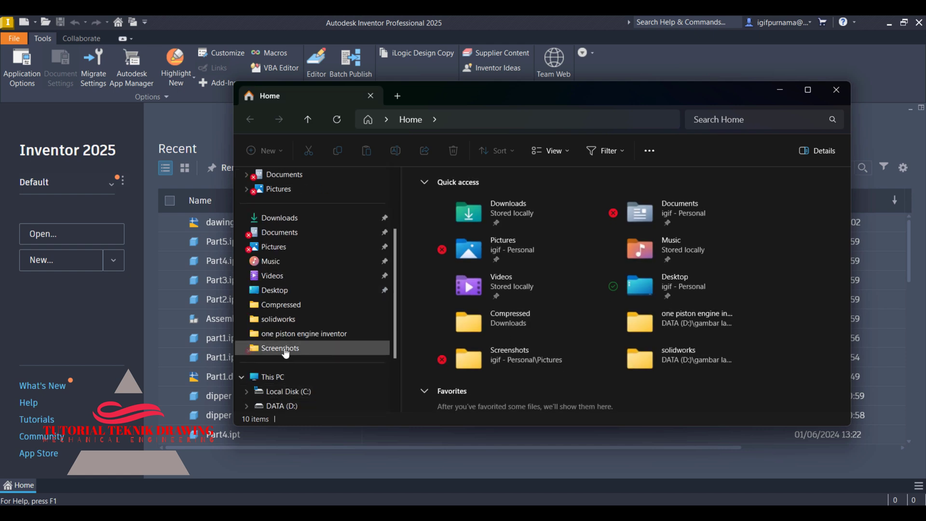
click(285, 348)
scroll(614, 317, down, 3)
click(750, 365)
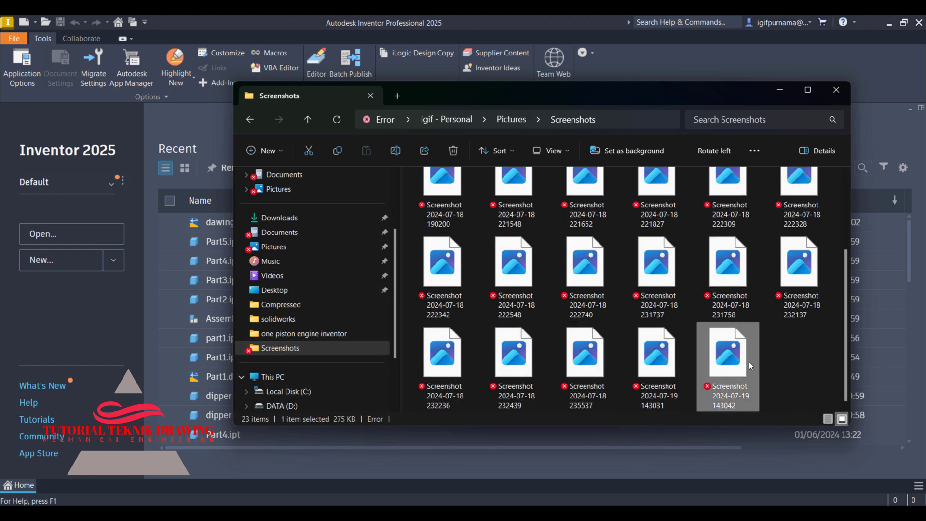
click(779, 90)
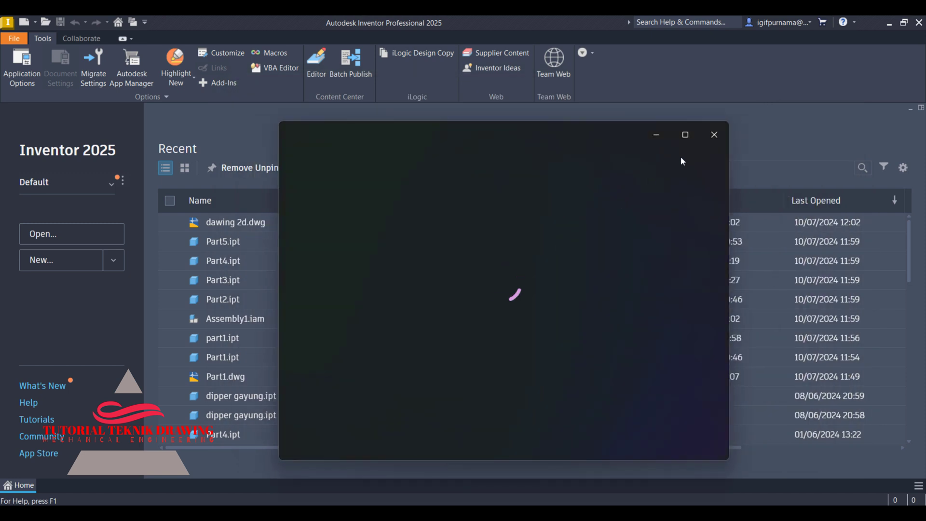
click(685, 135)
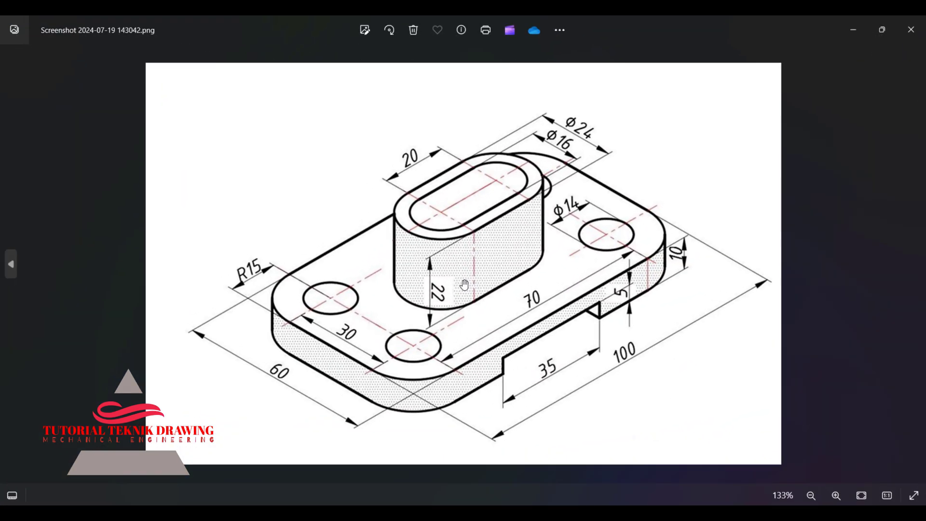
scroll(465, 285, up, 2)
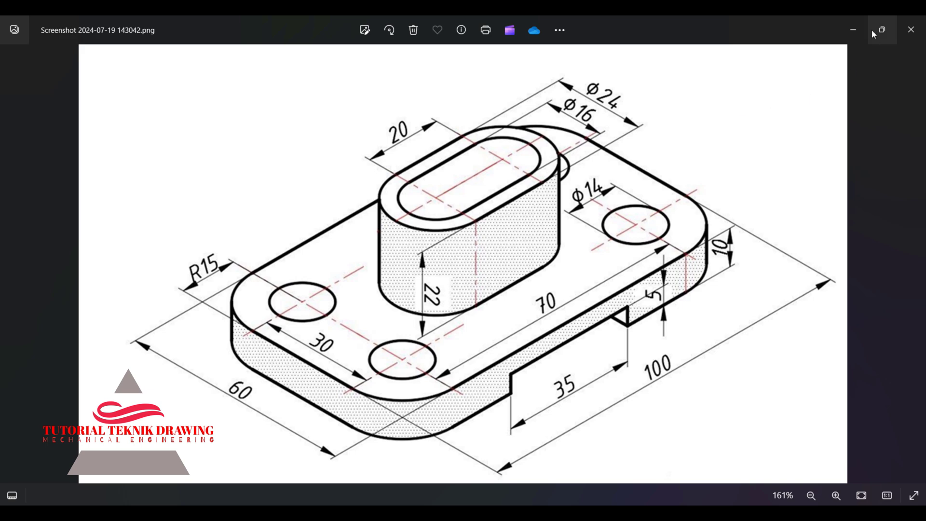
click(852, 30)
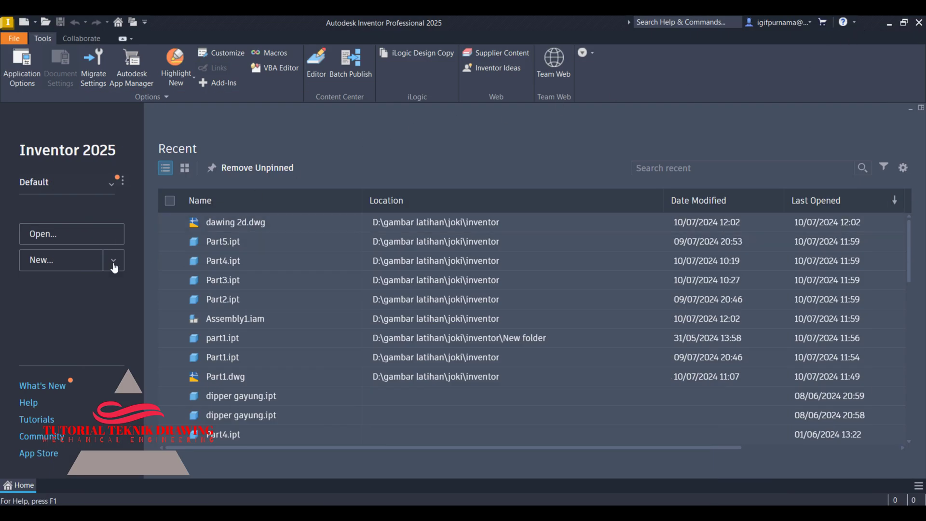
Create a new part from the metric Standard (mm).ipt template.
click(58, 260)
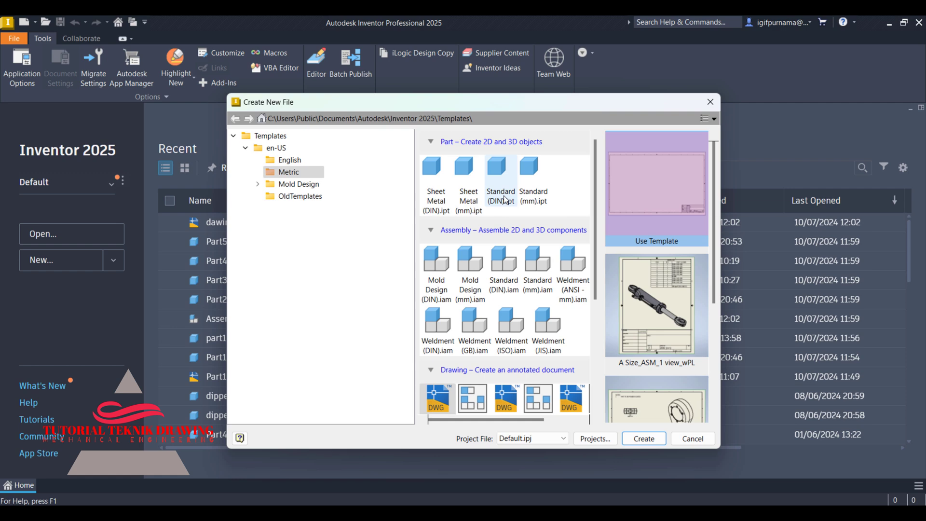
scroll(504, 199, down, 1)
scroll(502, 226, up, 1)
click(271, 136)
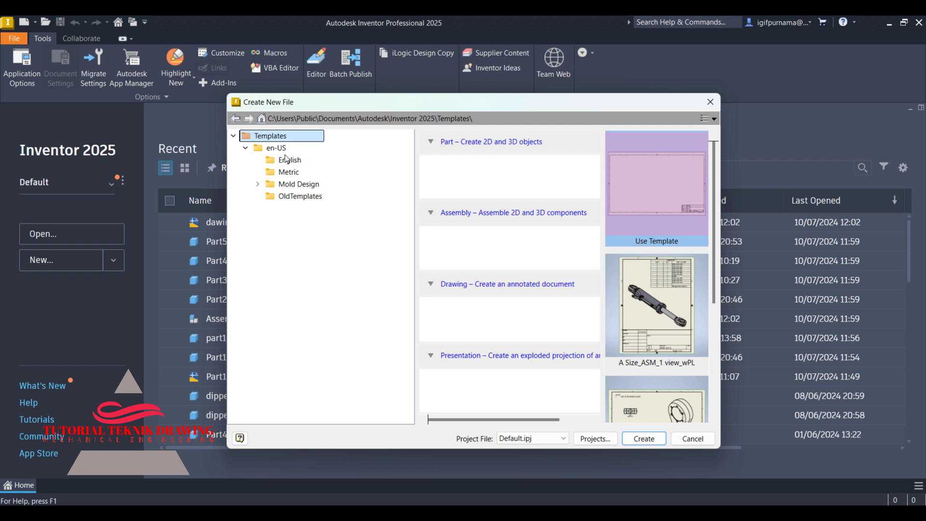
click(302, 174)
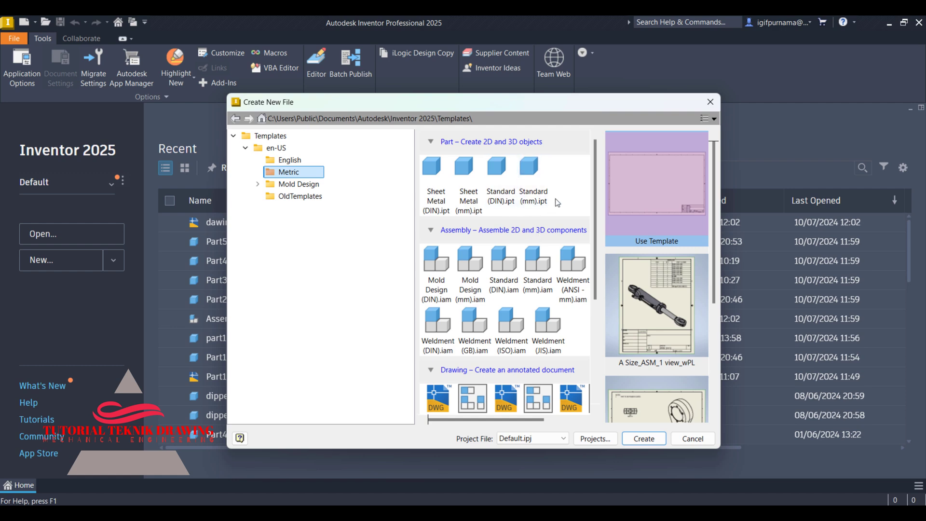
click(534, 180)
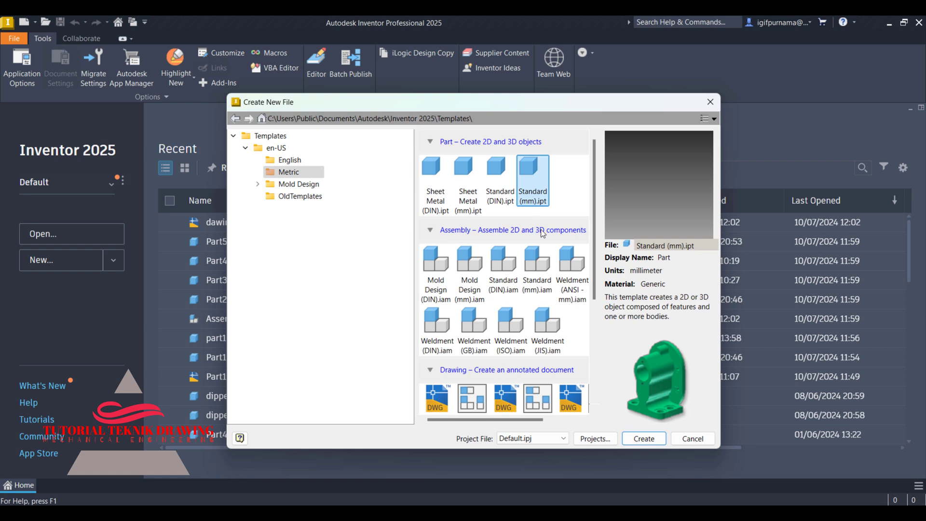
click(642, 440)
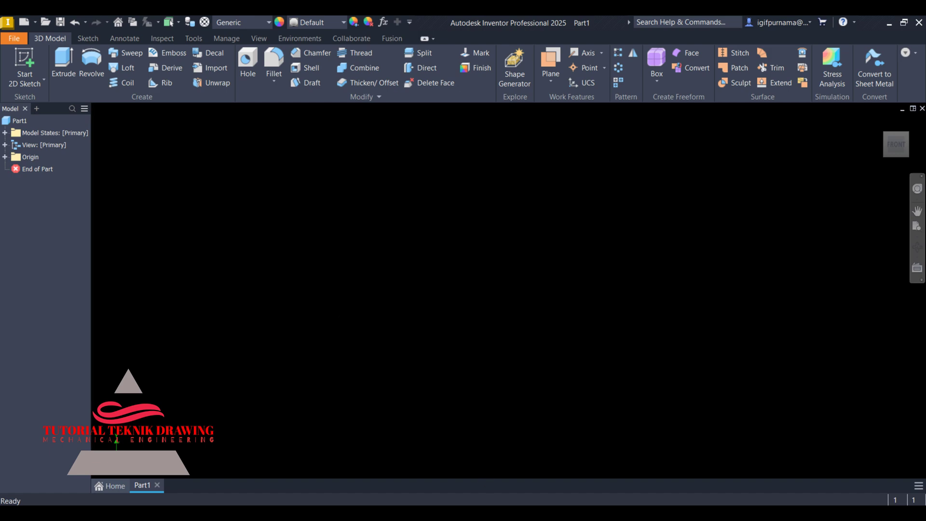
Check the base plate in the reference drawing and start a 2D sketch on the horizontal origin plane.
mouse_move(622, 511)
click(620, 460)
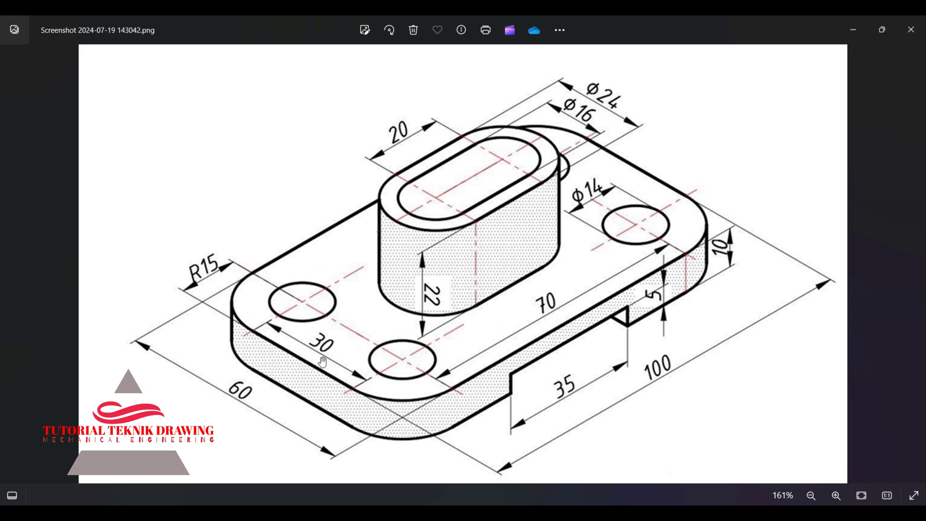
click(852, 30)
click(21, 73)
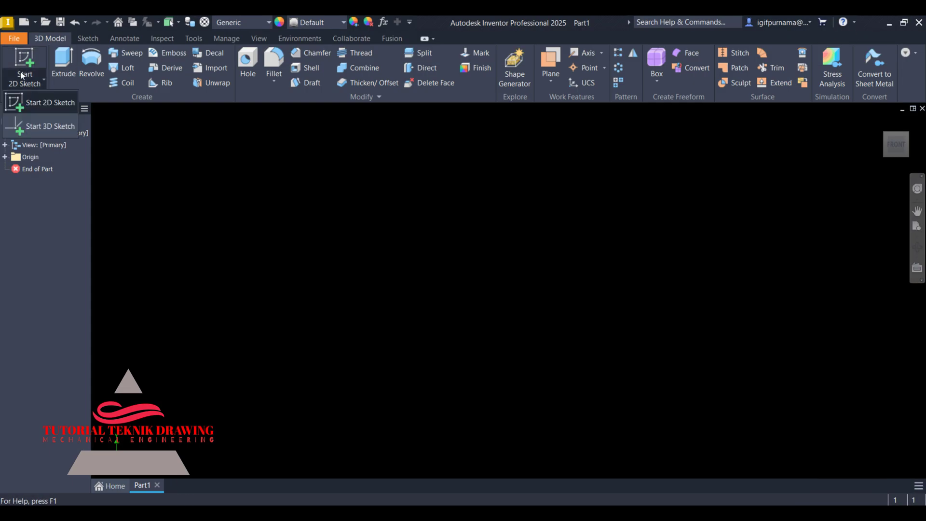
click(50, 118)
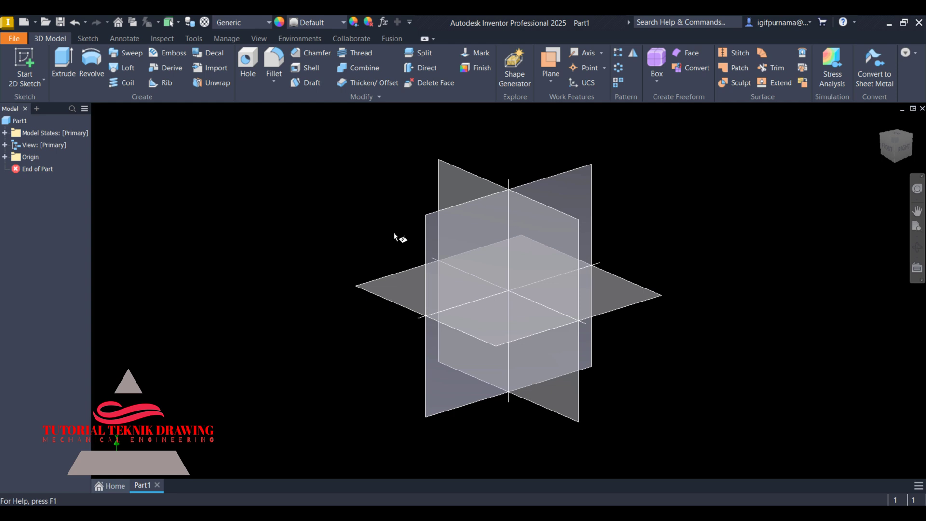
click(493, 320)
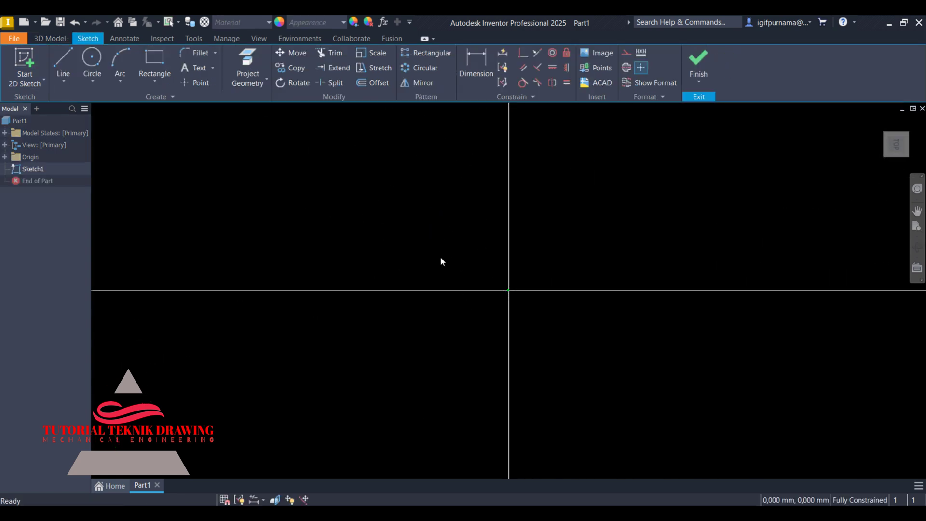
Draw a two-point center rectangle about 28.5 mm long, centered on the sketch origin.
click(155, 74)
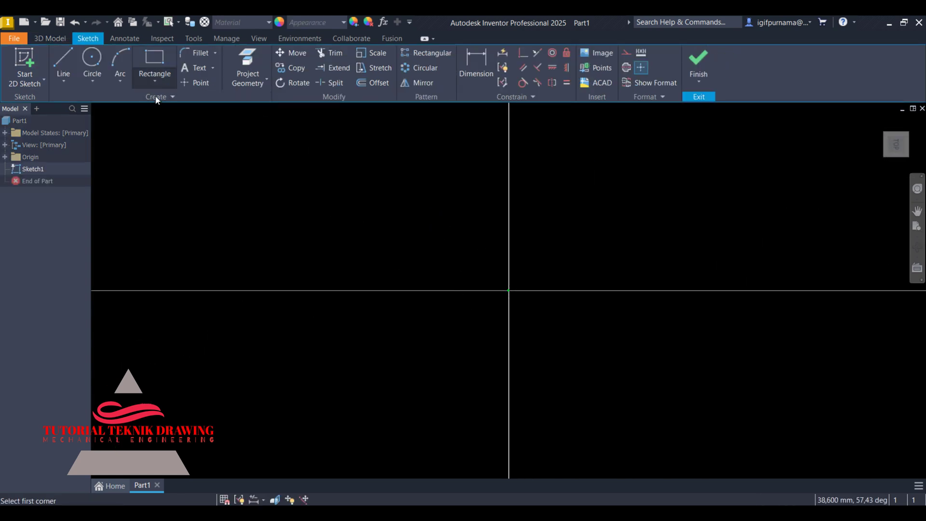
click(158, 84)
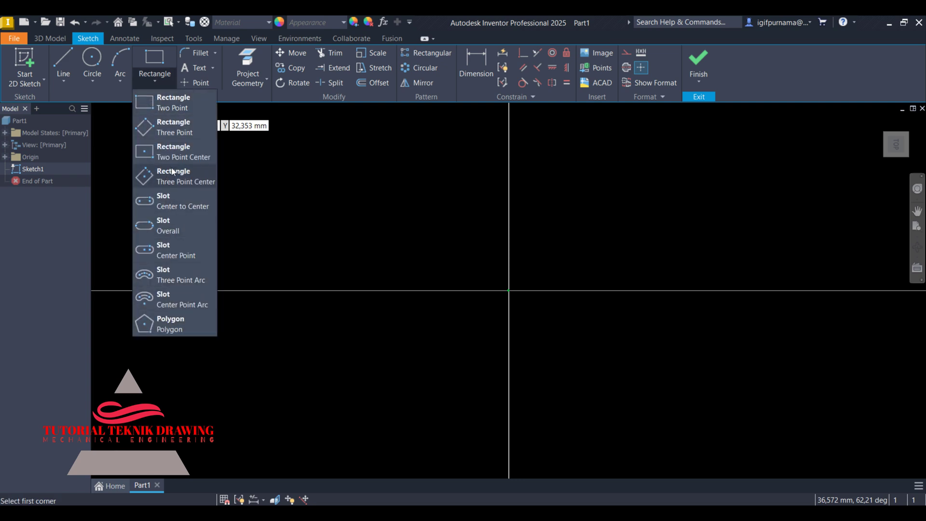
click(162, 155)
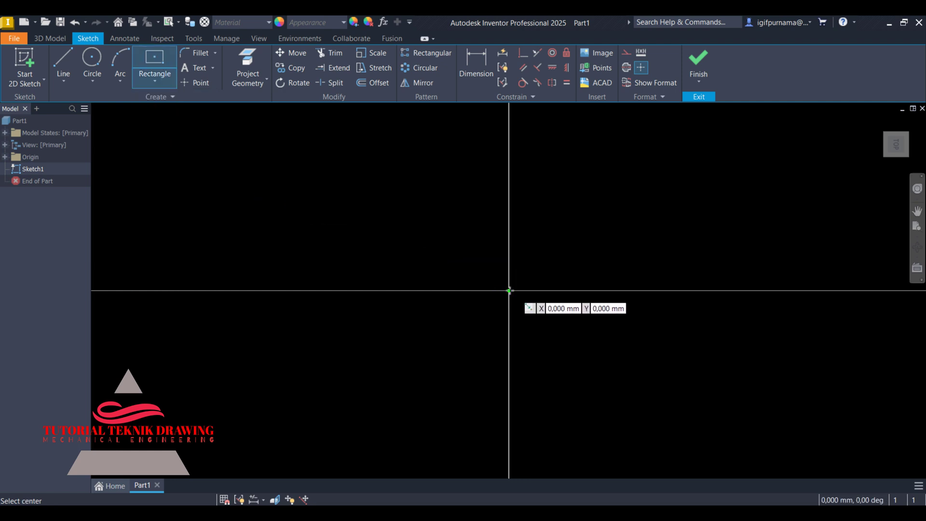
click(509, 290)
click(664, 227)
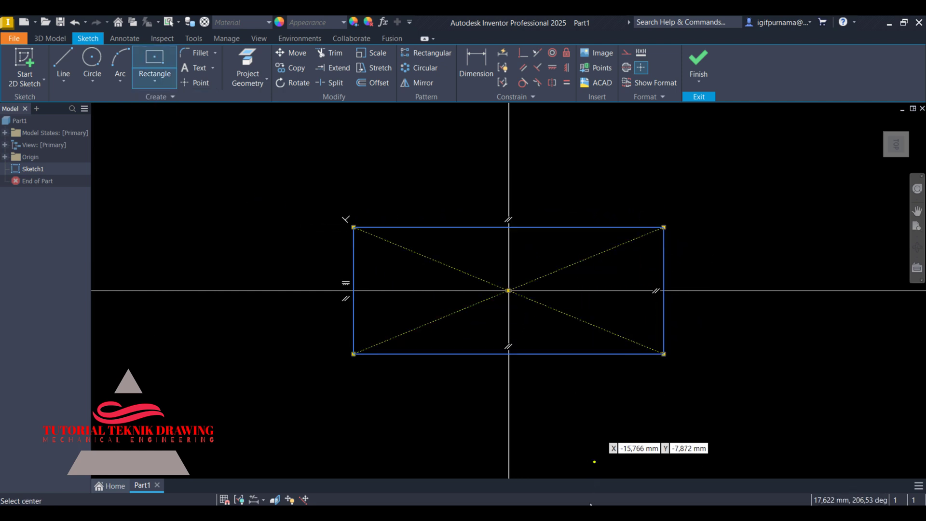
Check the plate size in the reference drawing and dimension the rectangle's horizontal side as 100 mm.
key(alt+Tab)
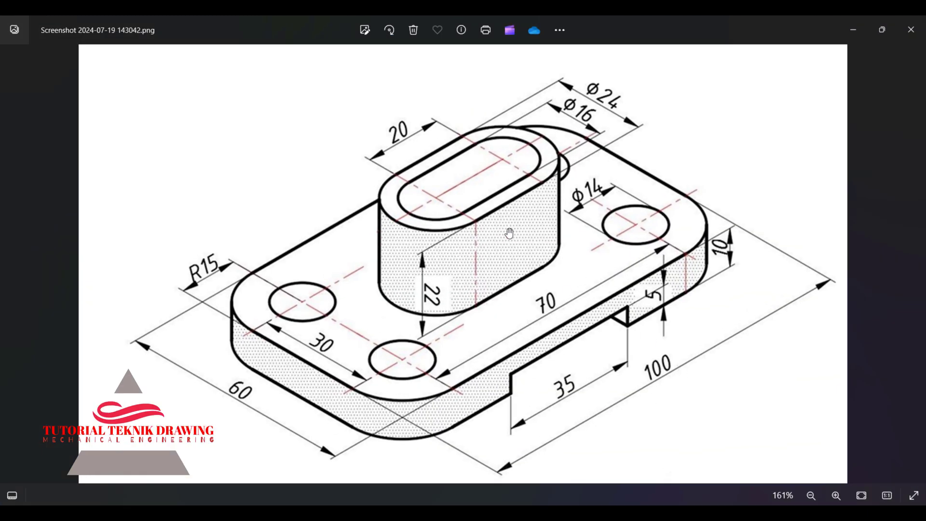
click(851, 29)
click(476, 69)
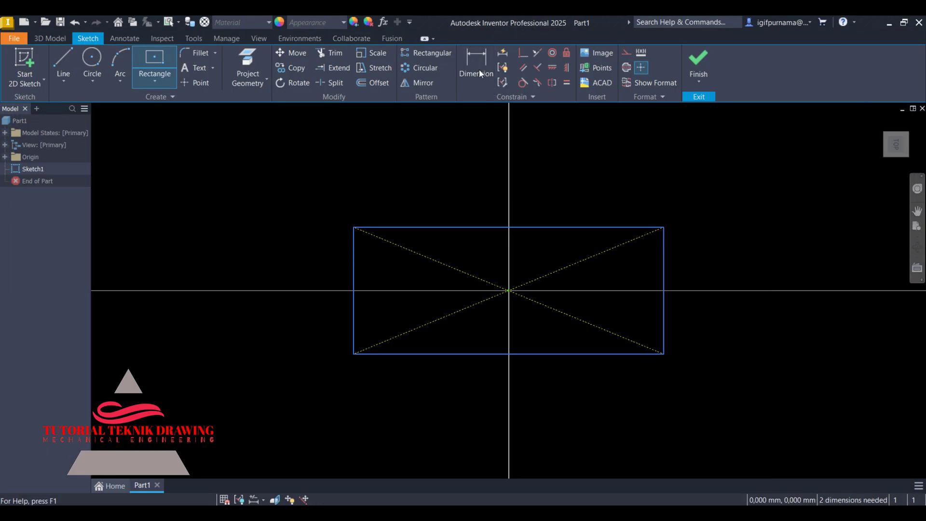
click(505, 228)
click(495, 207)
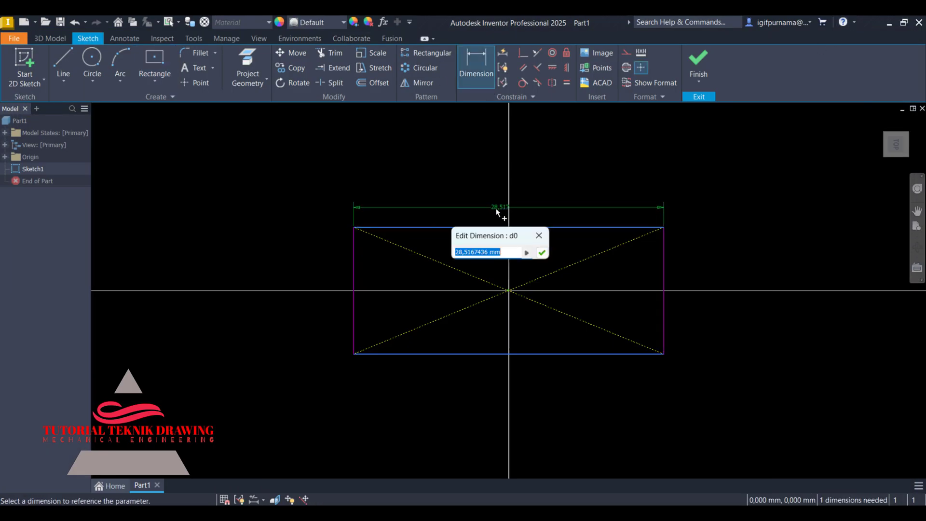
text(100)
key(Return)
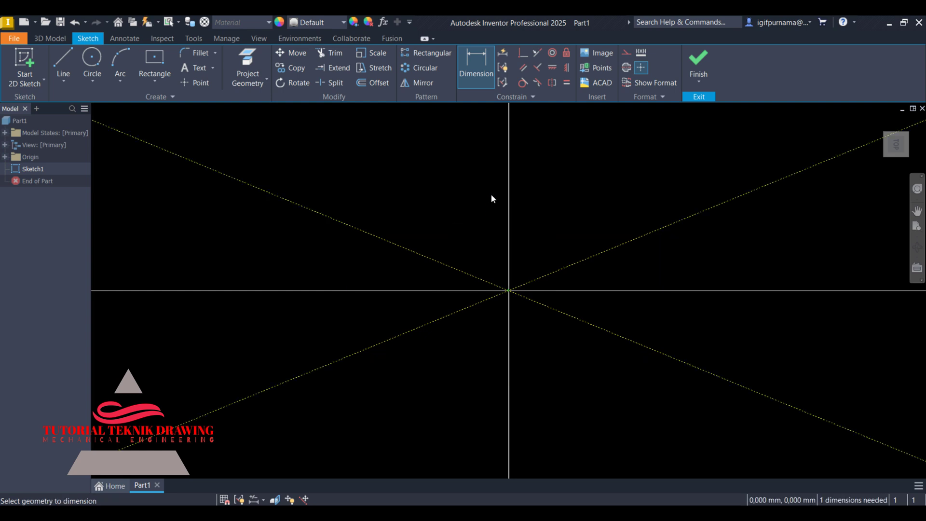
click(895, 144)
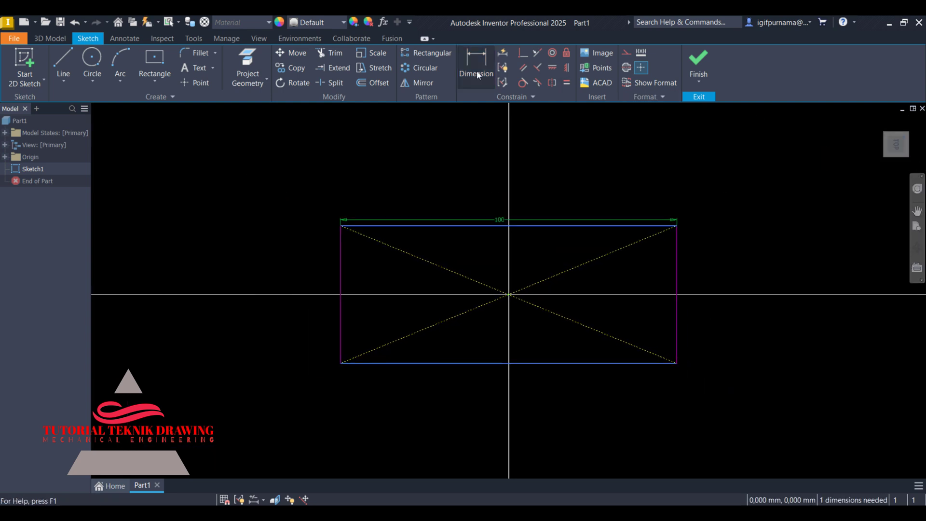
Dimension the rectangle's vertical side as 60 mm.
click(480, 83)
click(340, 285)
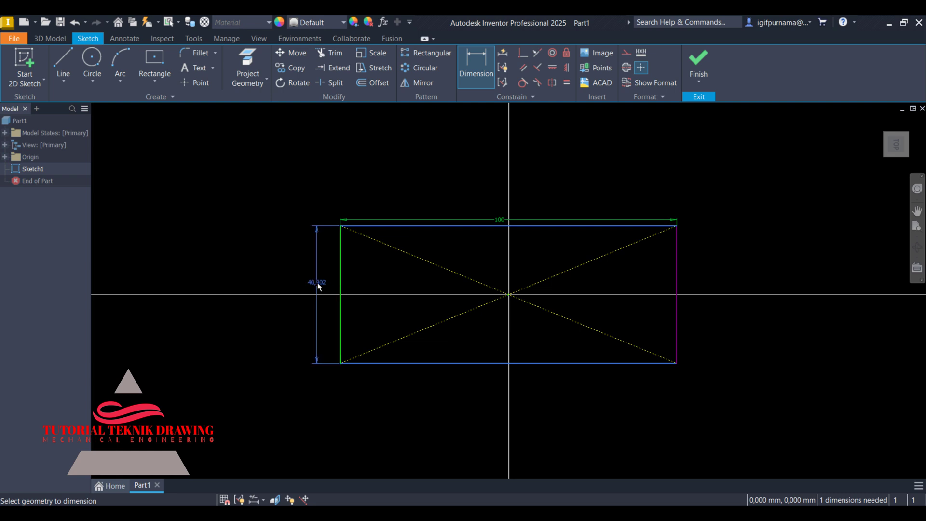
click(317, 282)
text(60)
key(Return)
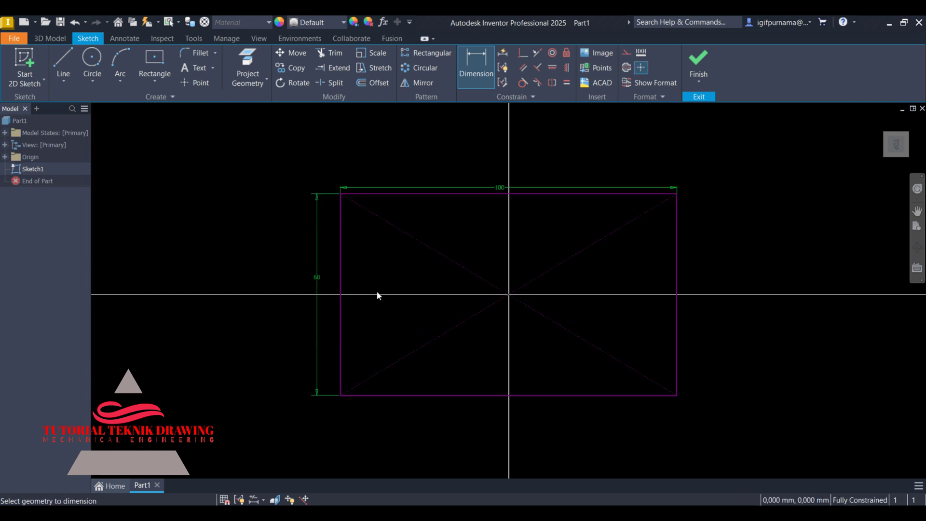
scroll(599, 343, up, 3)
scroll(589, 339, down, 5)
scroll(588, 332, up, 3)
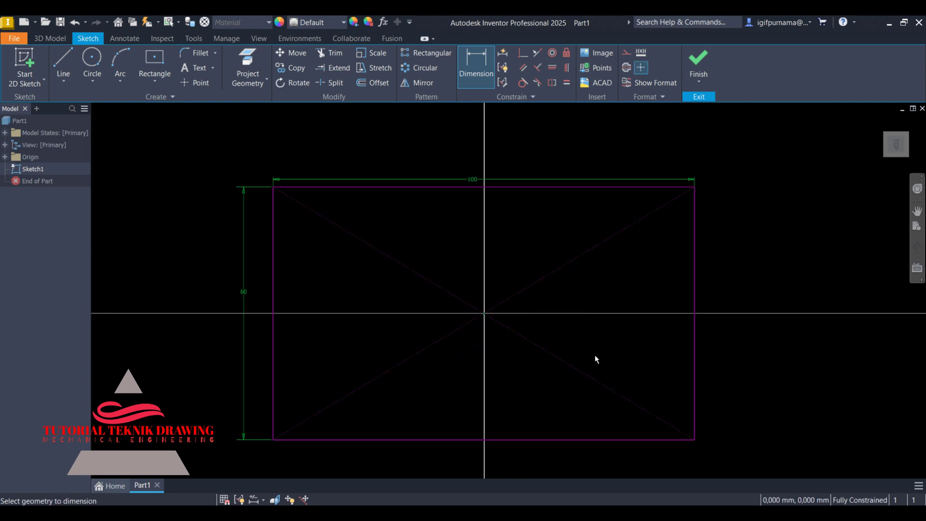
Check the corner radius in the reference drawing and round all four corners of the rectangle with 15 mm fillets.
click(622, 451)
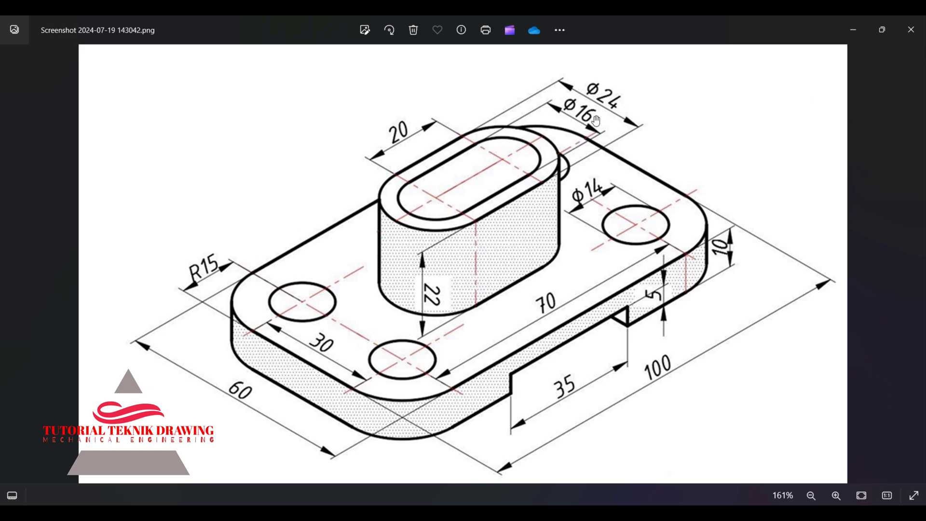
scroll(604, 115, up, 1)
click(853, 30)
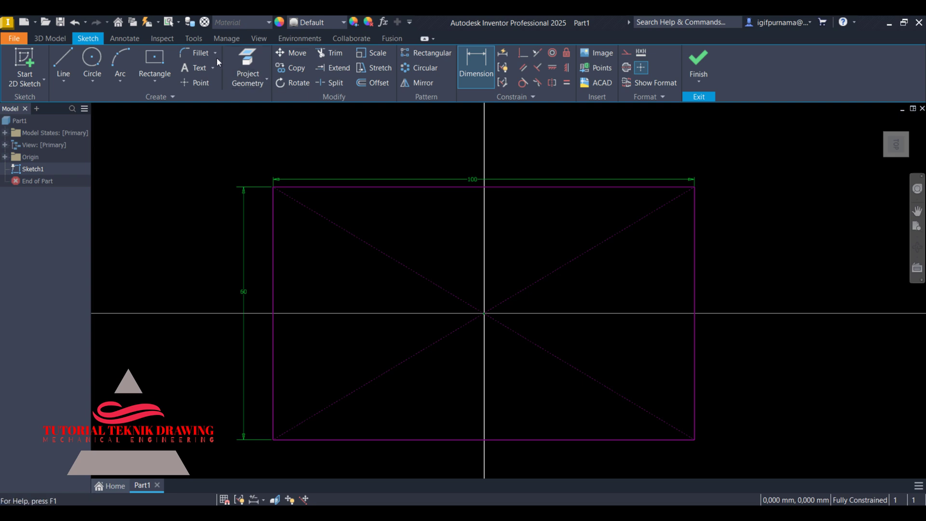
click(202, 54)
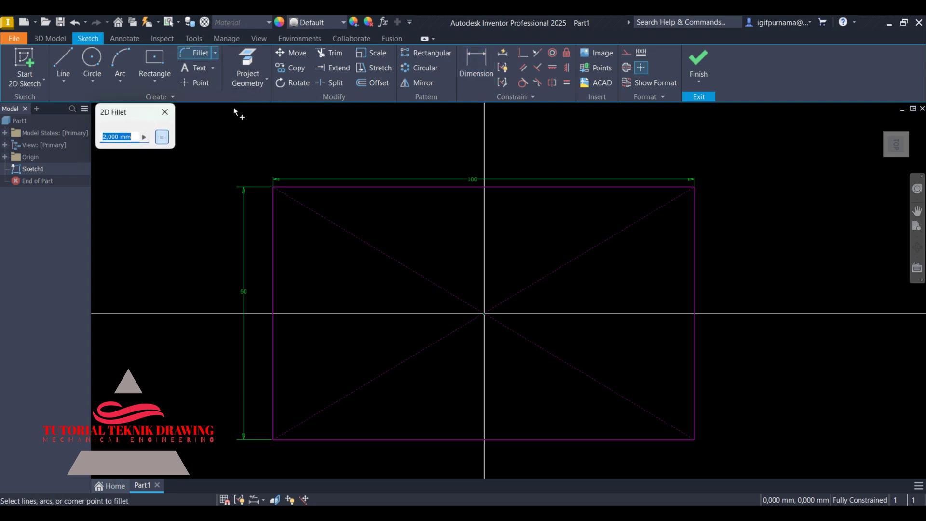
text(15)
click(274, 214)
click(293, 187)
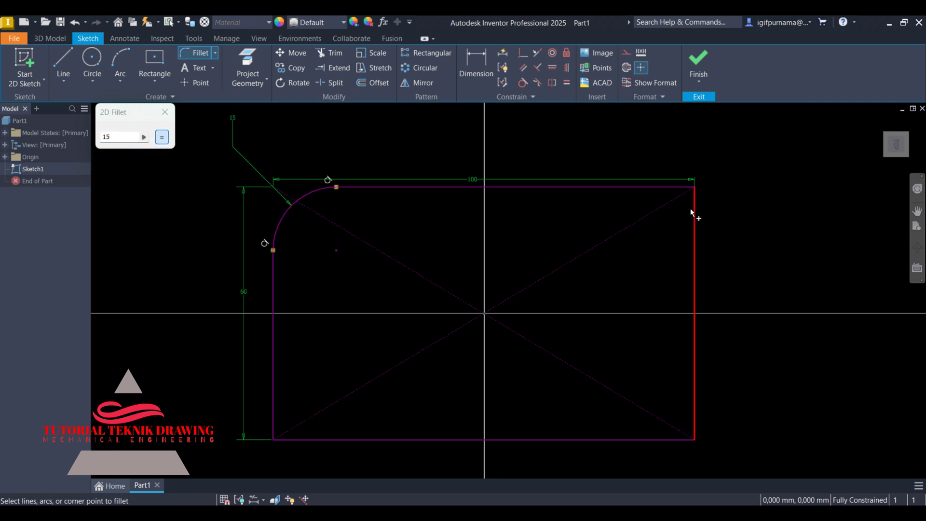
click(695, 213)
click(673, 187)
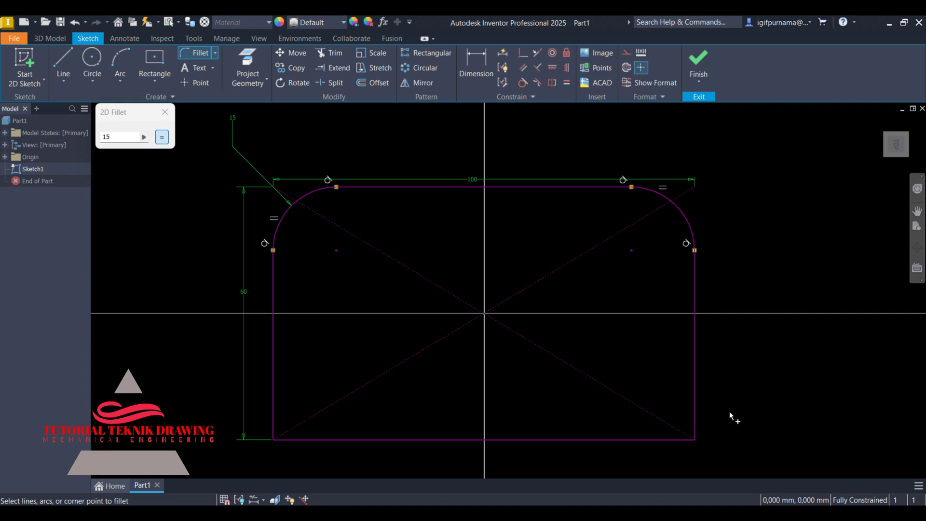
click(667, 439)
click(695, 397)
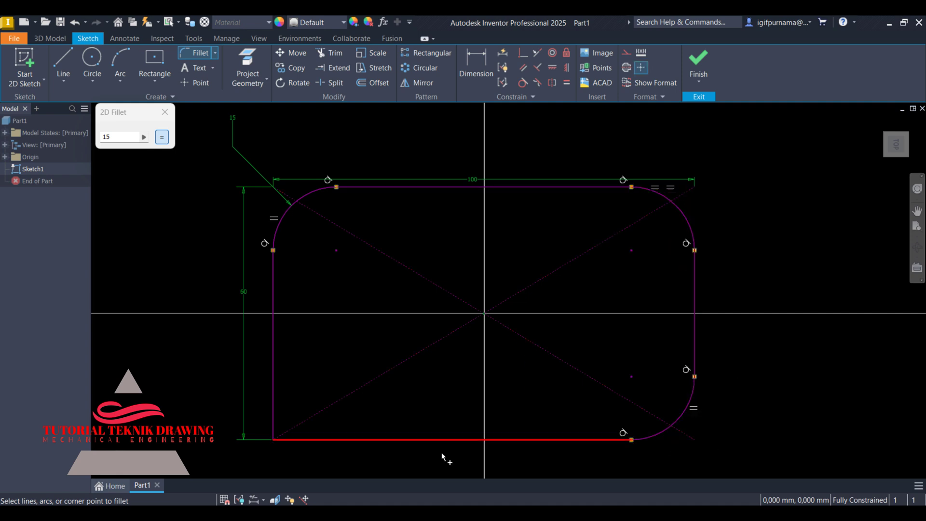
click(275, 381)
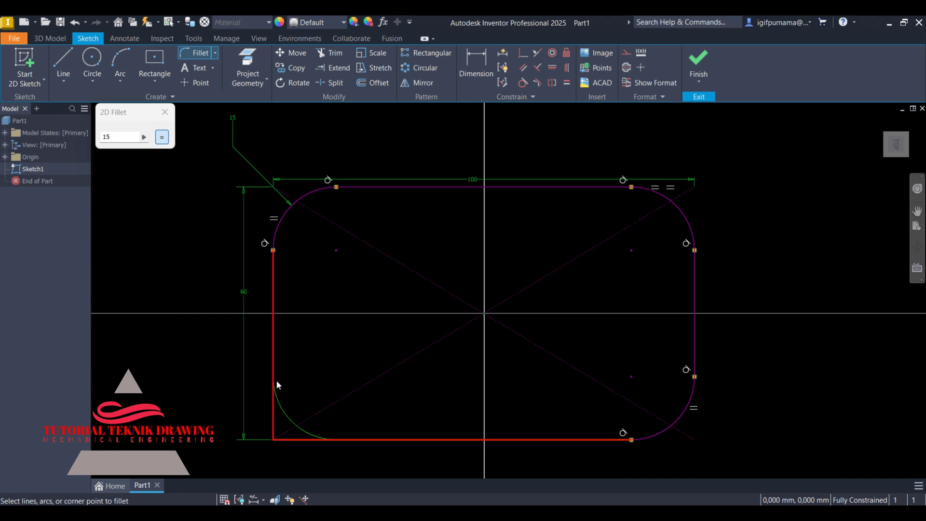
click(164, 111)
Check the hole diameter in the reference drawing and draw a 14 mm circle centered on the plate's upper-left corner arc center.
key(alt+Tab)
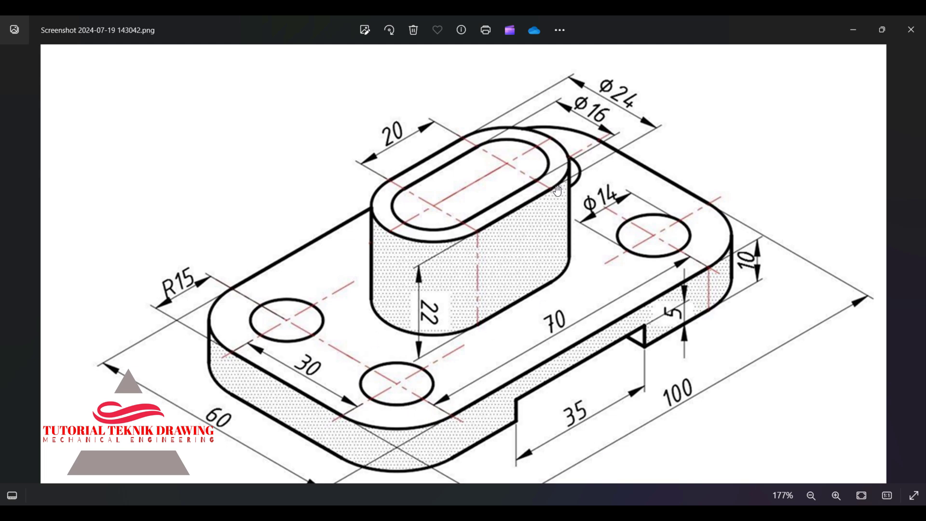
click(853, 30)
click(81, 60)
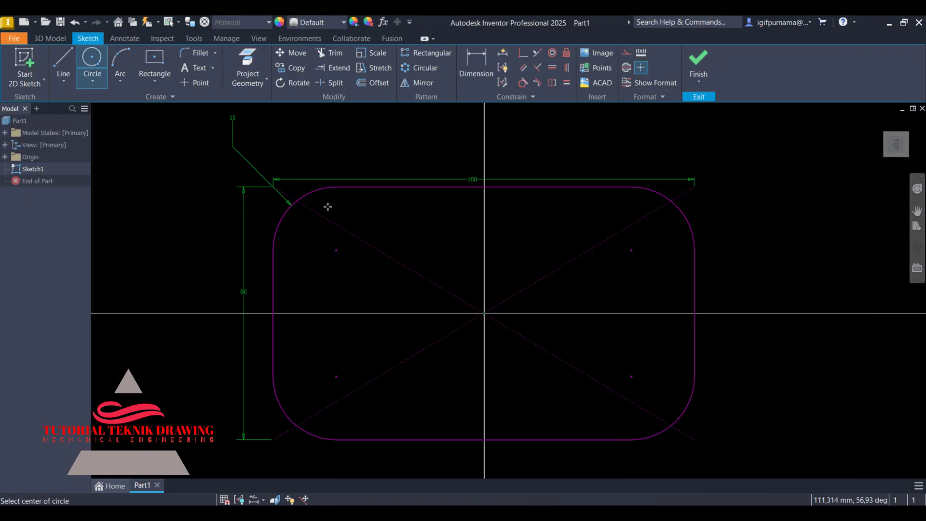
click(336, 249)
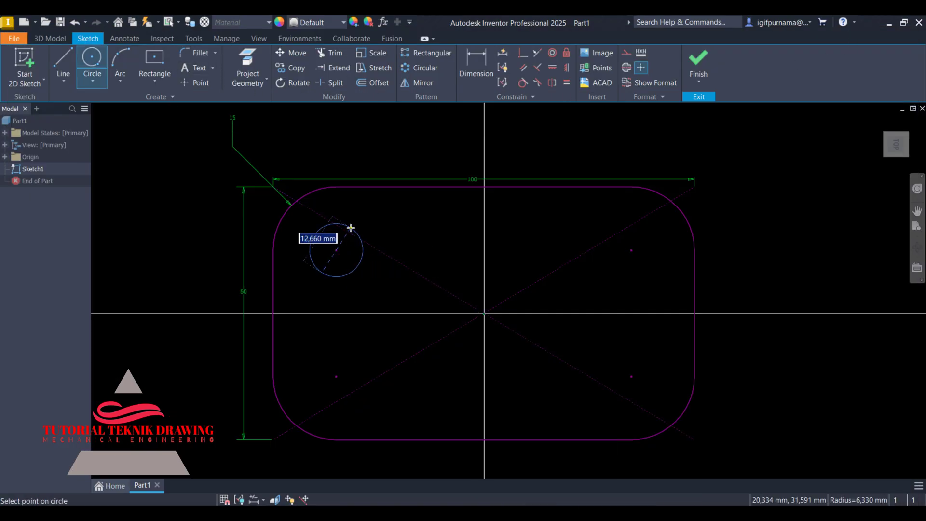
key(BackSpace)
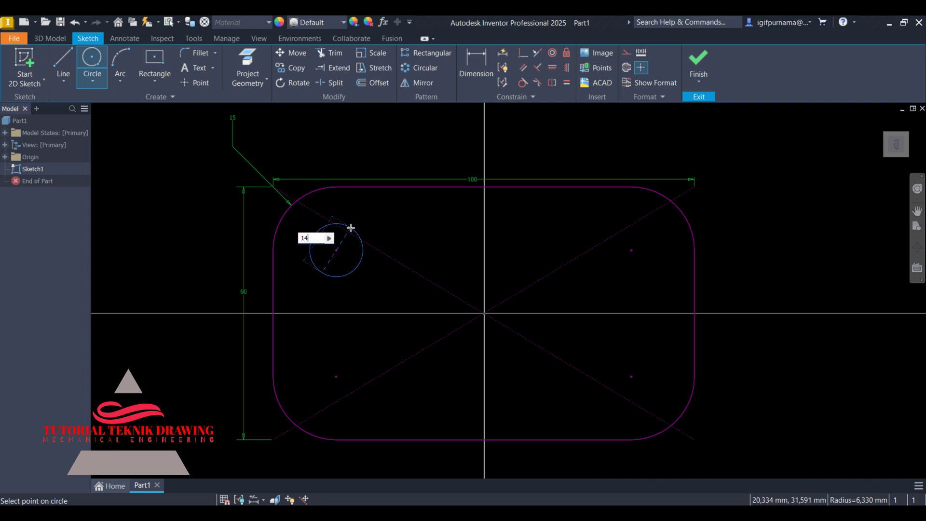
text(14)
key(Return)
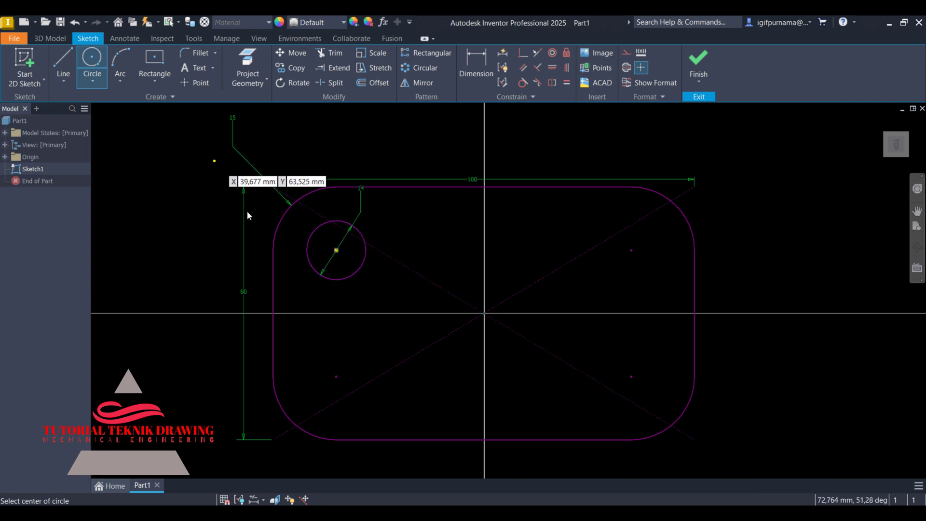
Draw 14 mm diameter circles on the center points of the plate's three remaining corner arcs.
click(336, 377)
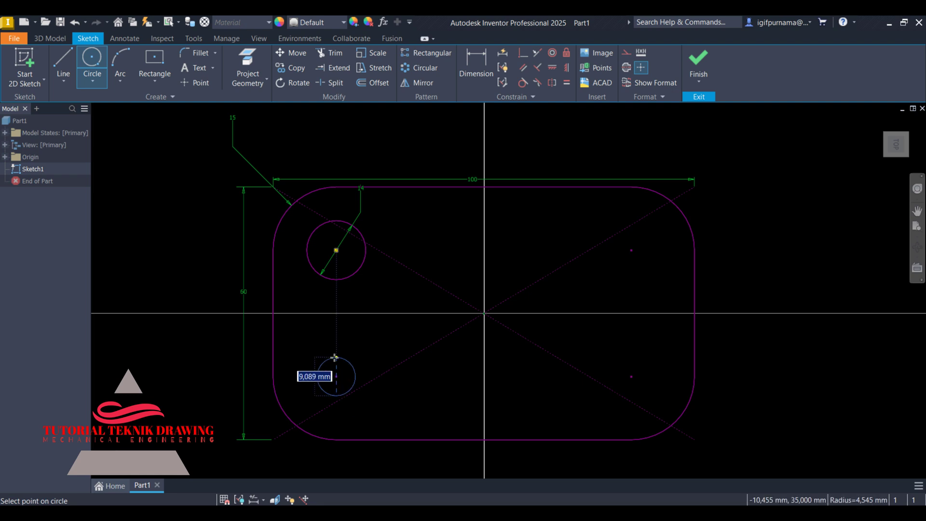
text(14)
key(Return)
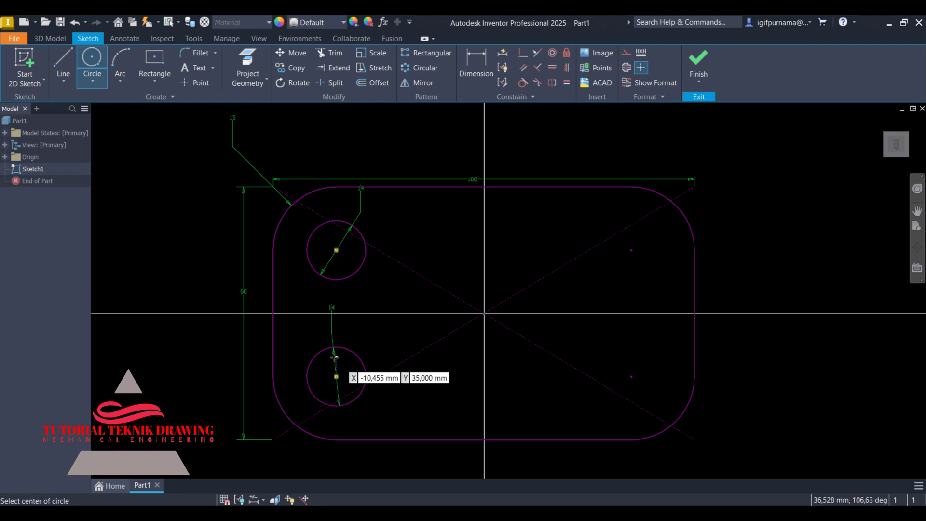
click(631, 251)
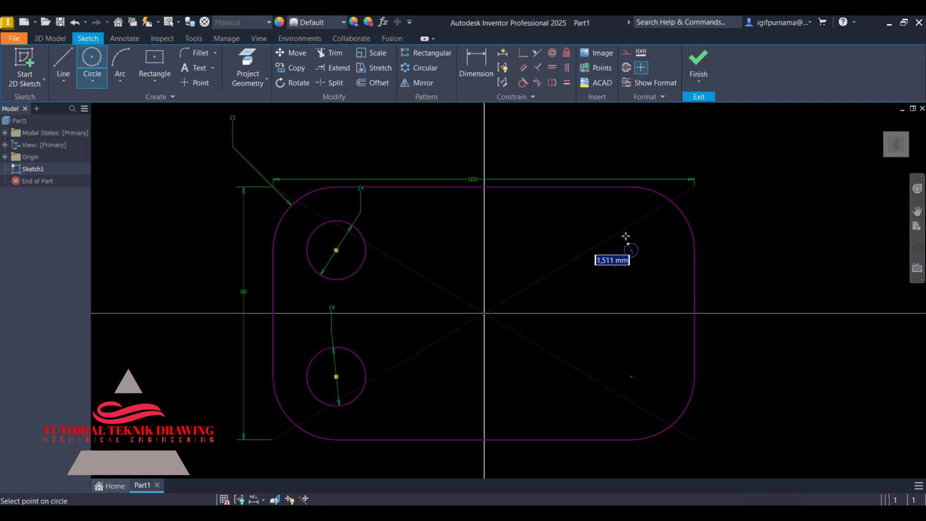
text(1)
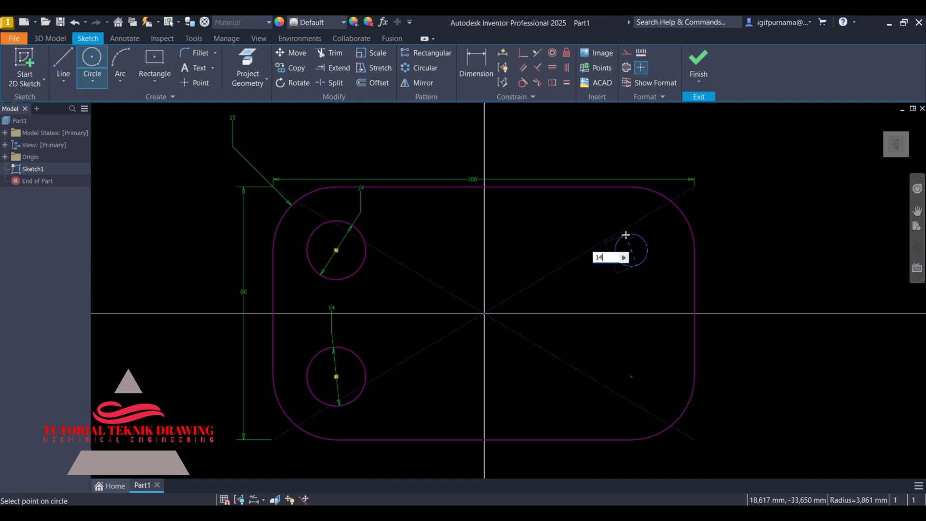
text(4)
key(Return)
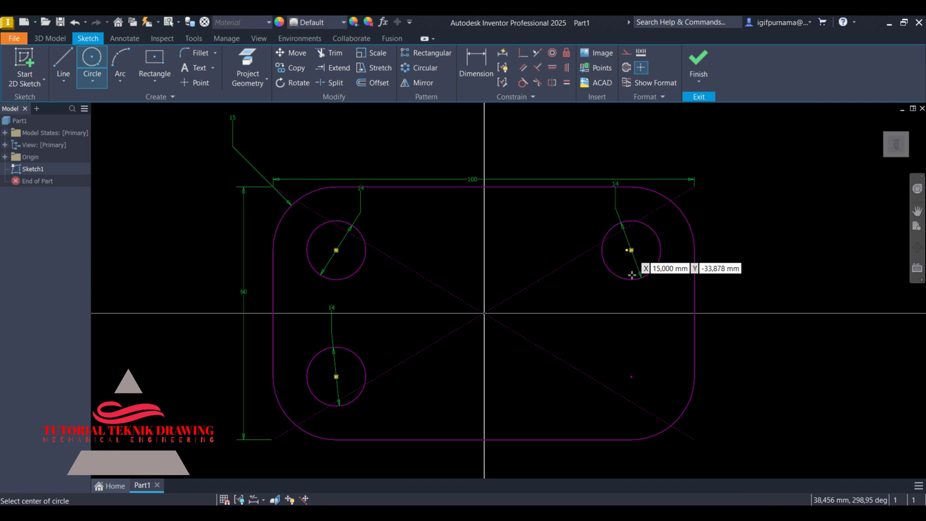
click(631, 376)
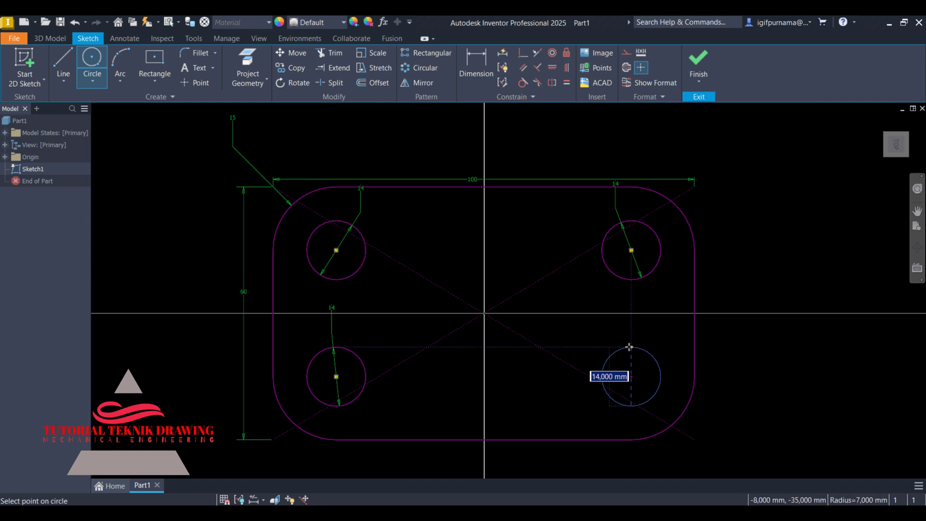
text(14)
key(Return)
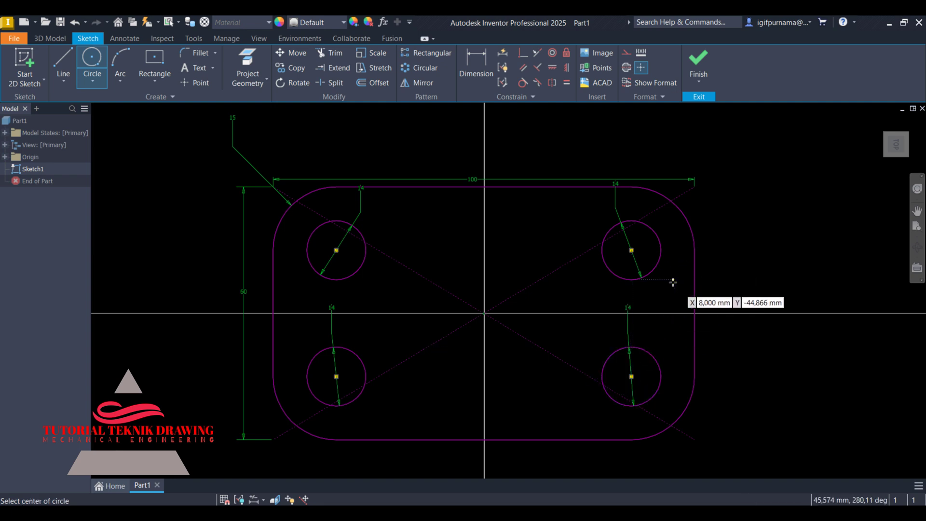
Finish the sketch and extrude the plate profile with its four holes 10 mm, checking the thickness against the reference drawing.
key(alt+Tab)
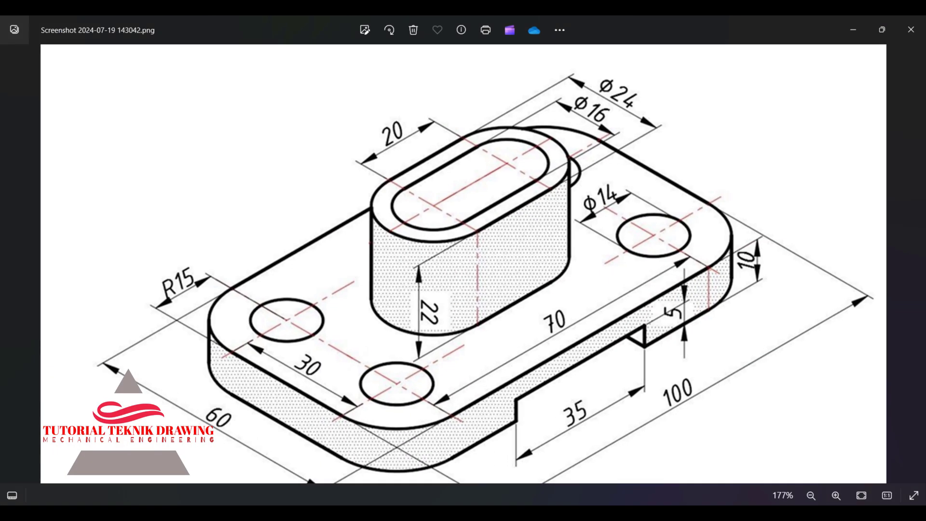
key(alt+Tab)
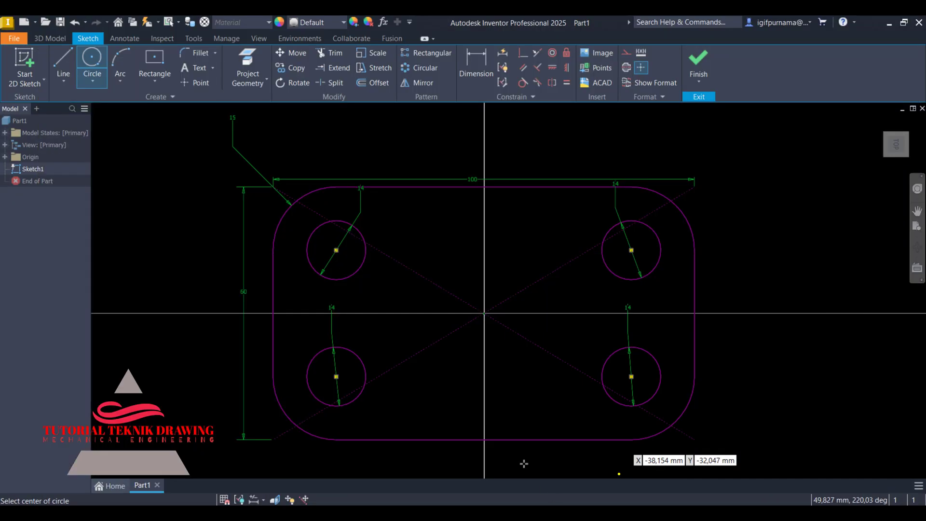
click(698, 60)
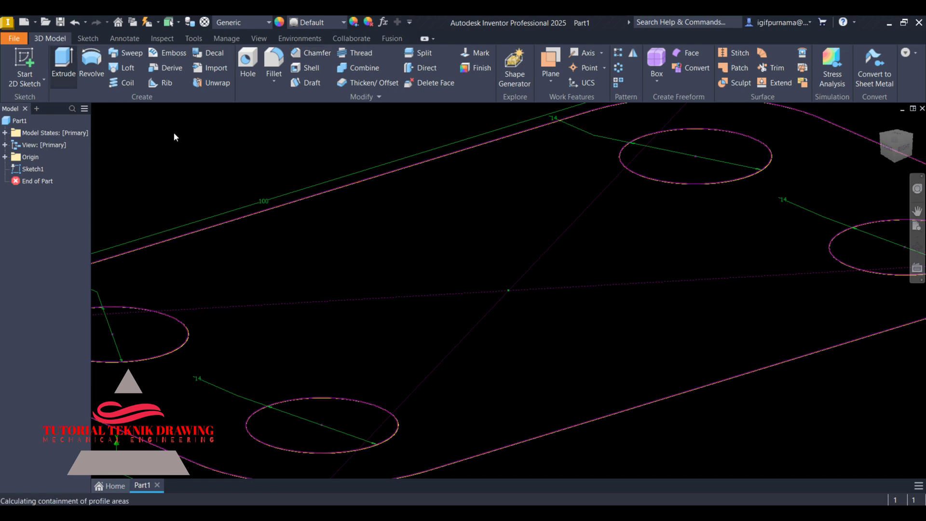
key(e)
click(378, 226)
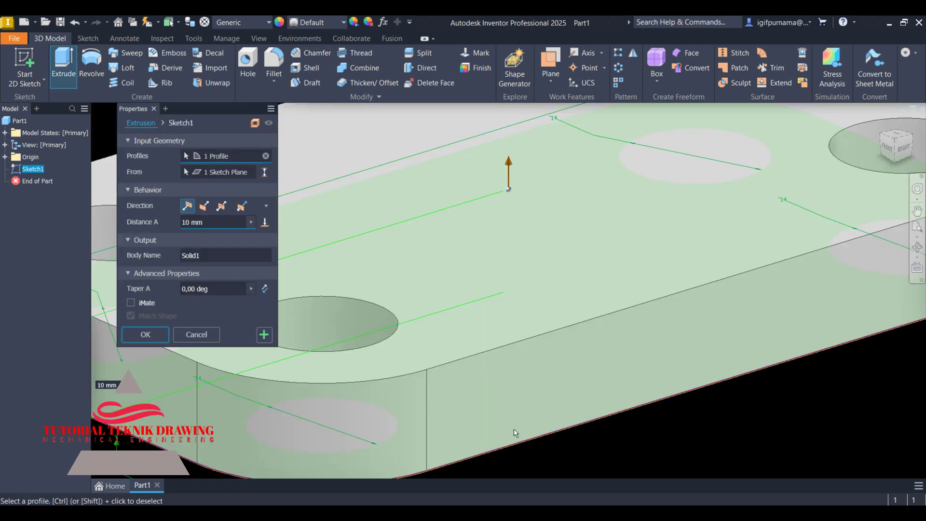
scroll(482, 423, down, 5)
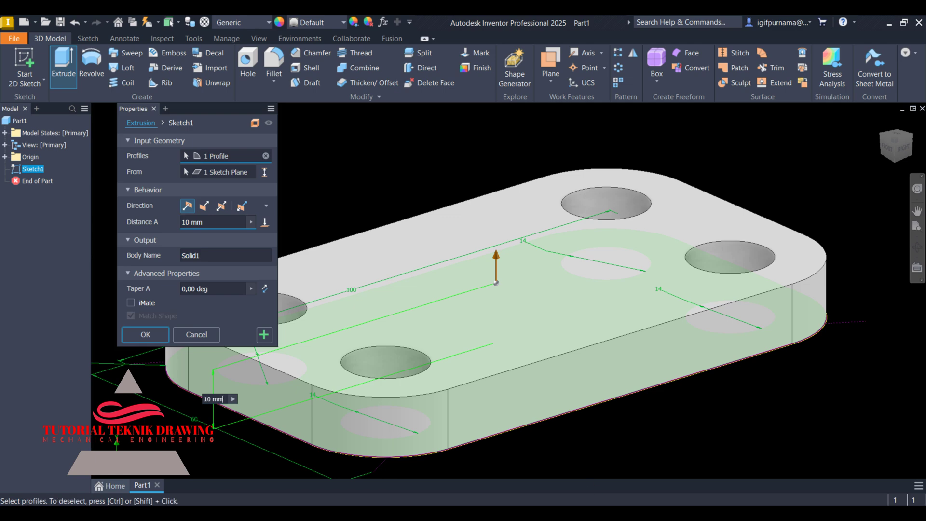
key(alt+Tab)
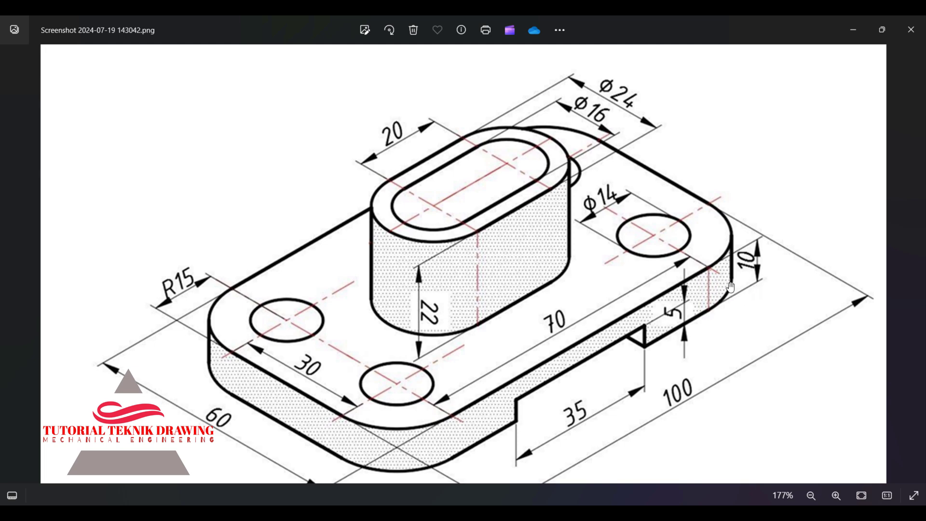
click(853, 30)
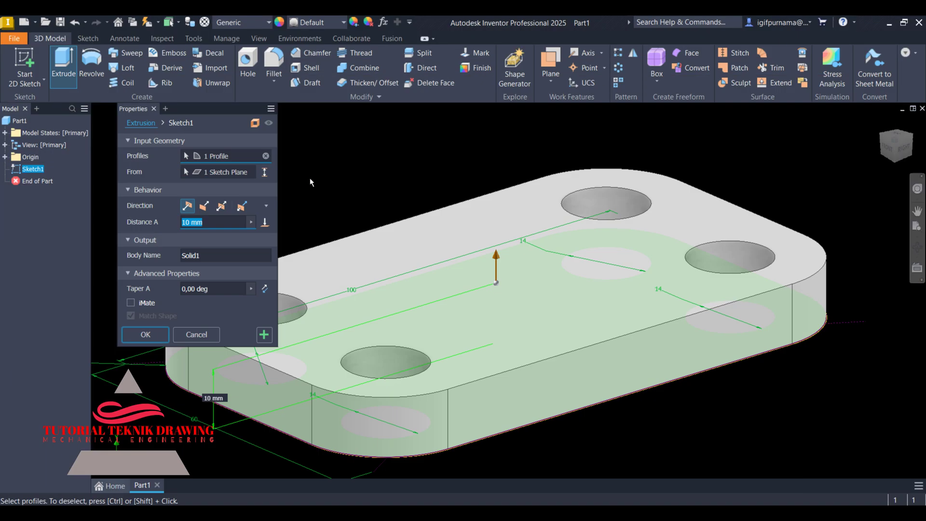
click(145, 334)
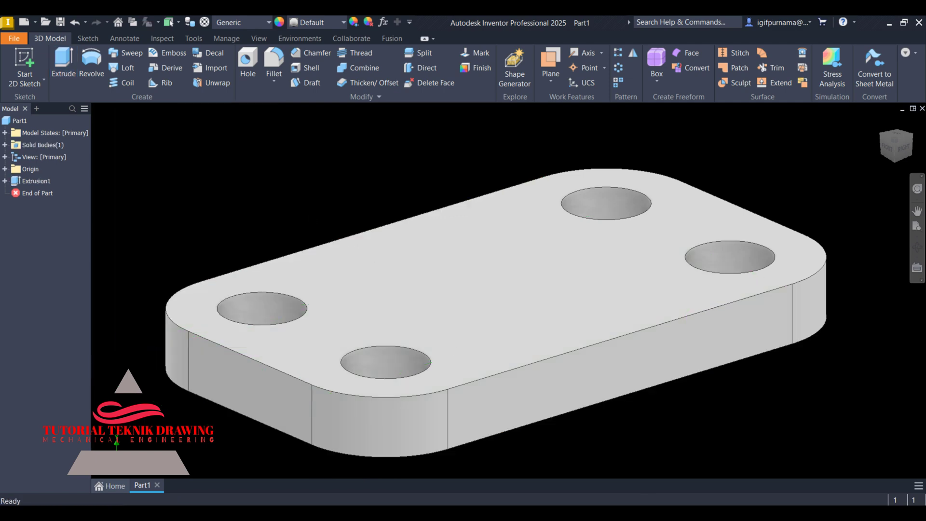
Check the notch dimensions in the reference drawing and start a new sketch on the plate's long front side face.
click(535, 513)
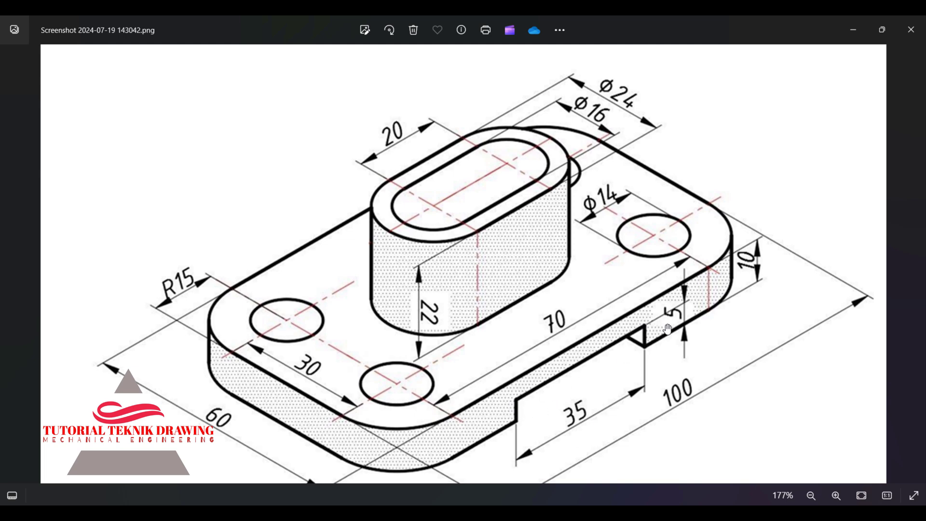
click(853, 33)
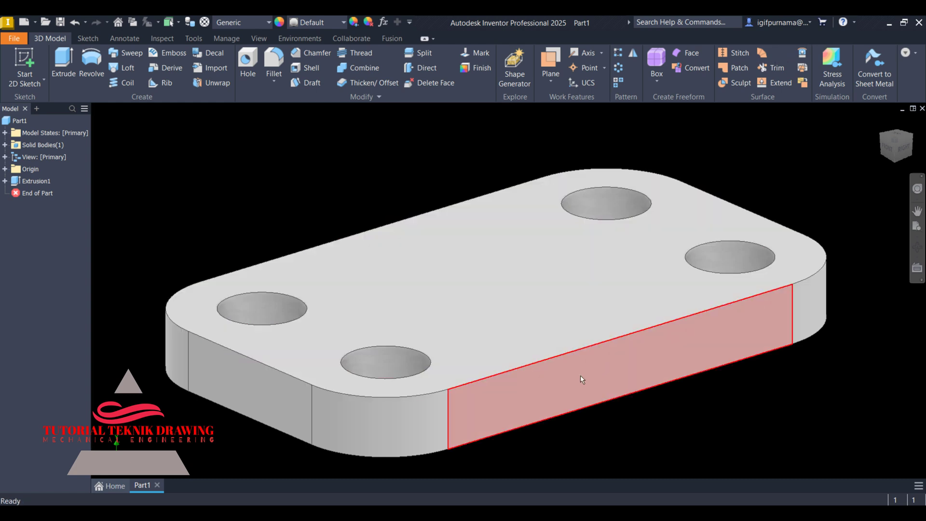
click(588, 374)
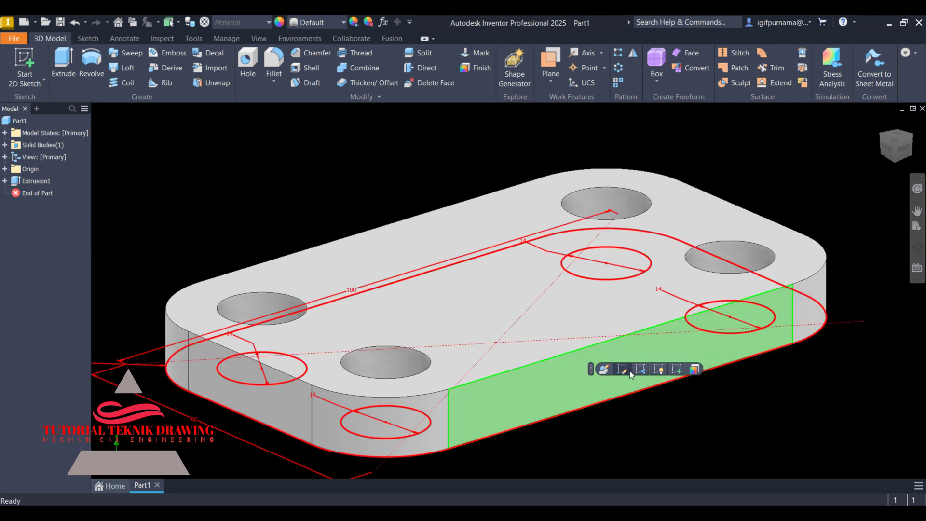
click(676, 370)
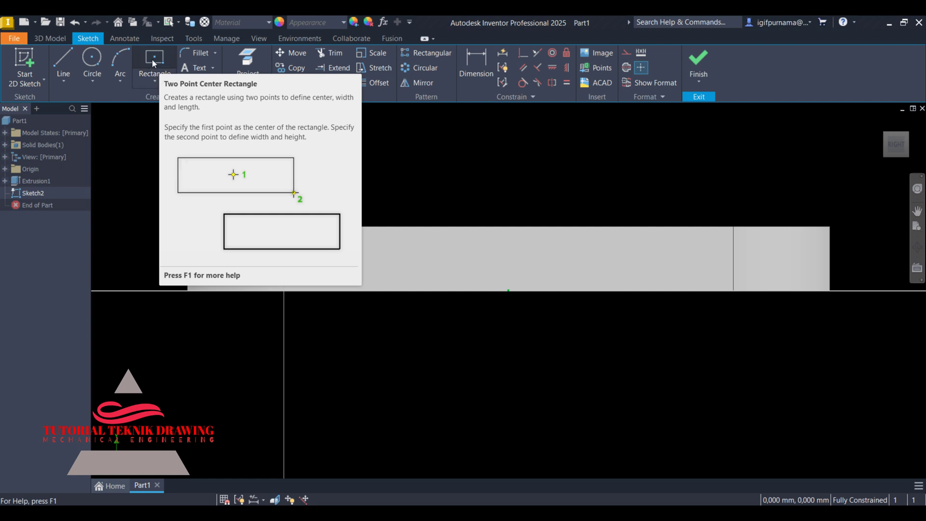
Draw a two-point rectangle about 39 × 5.7 mm on the side face, with its base on the plate's bottom edge.
click(155, 82)
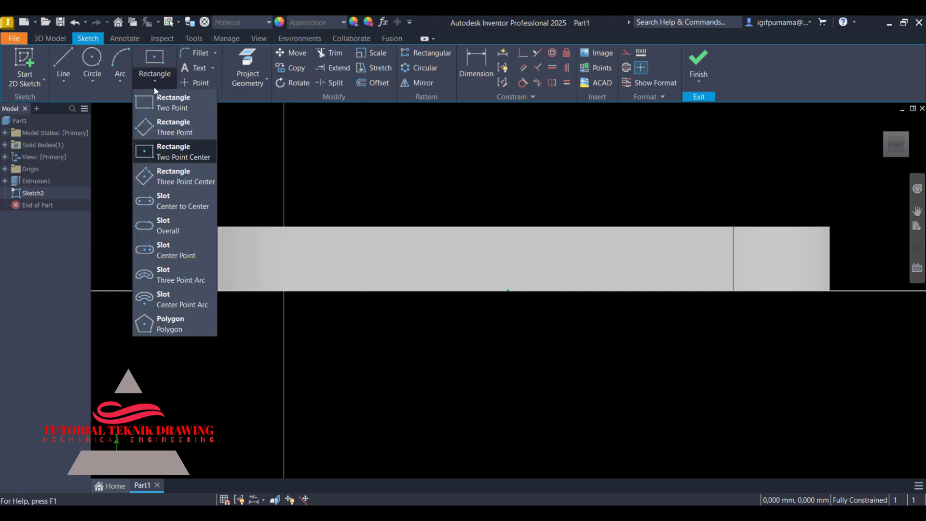
click(166, 111)
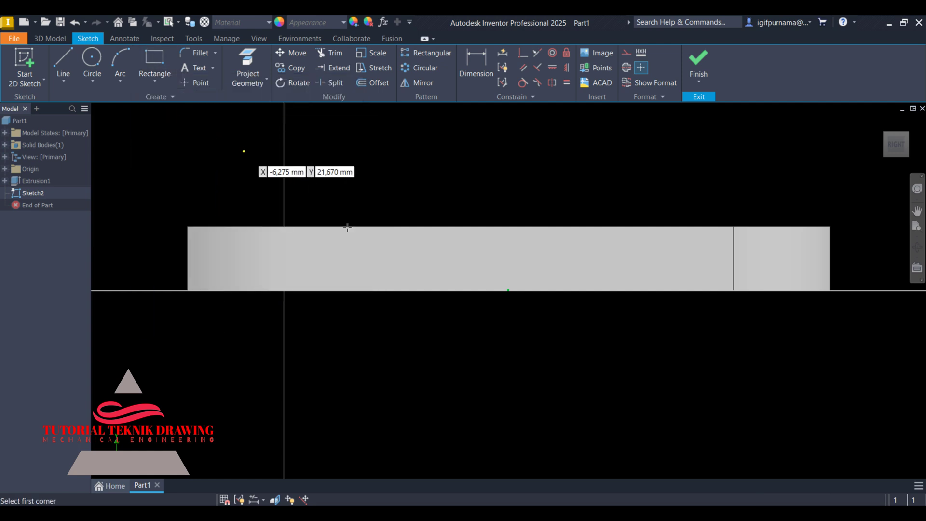
click(394, 290)
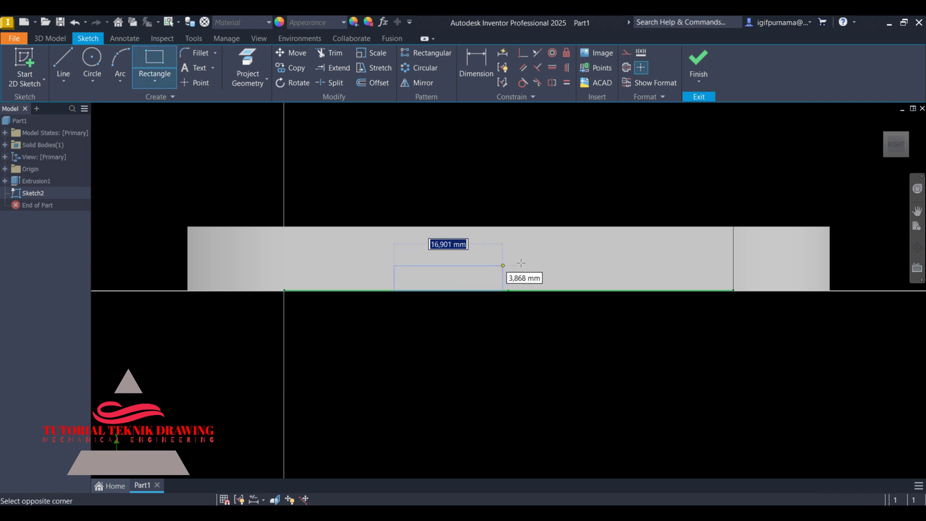
click(645, 254)
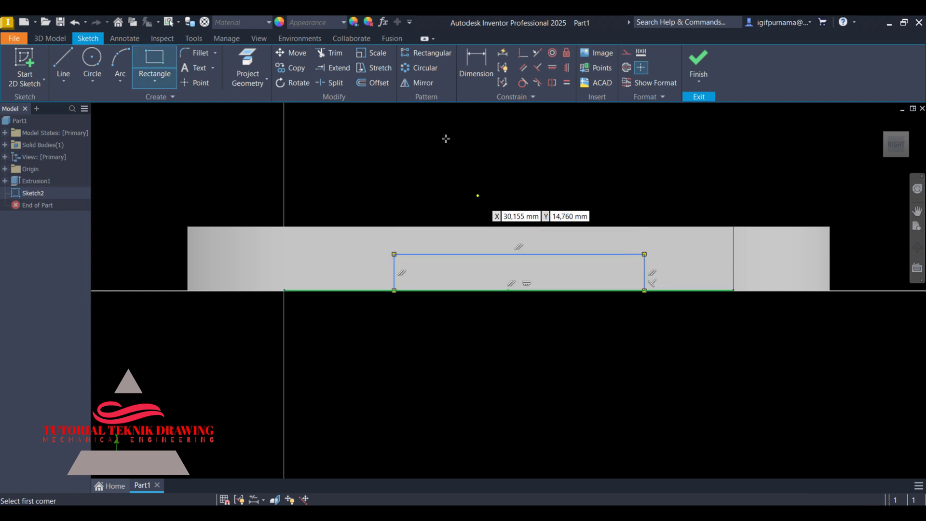
Dimension the notch rectangle's height as 5 mm.
click(476, 69)
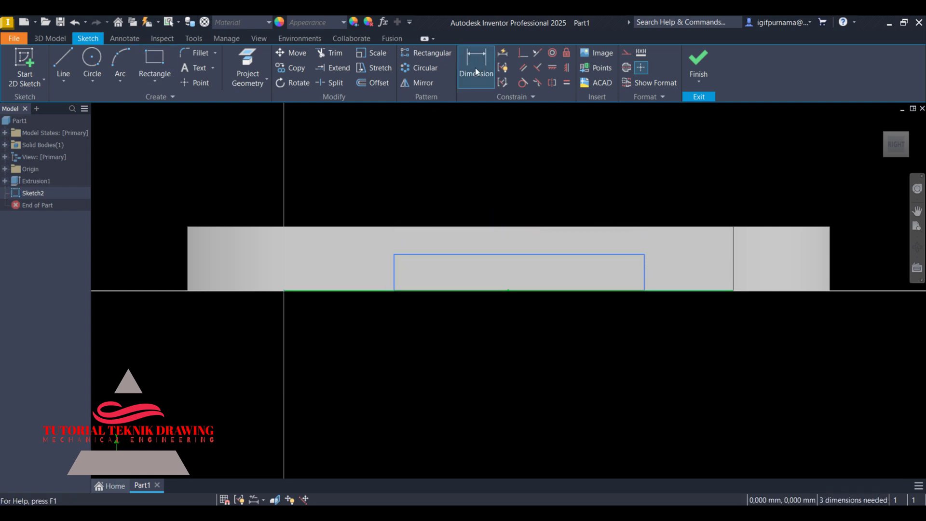
click(394, 273)
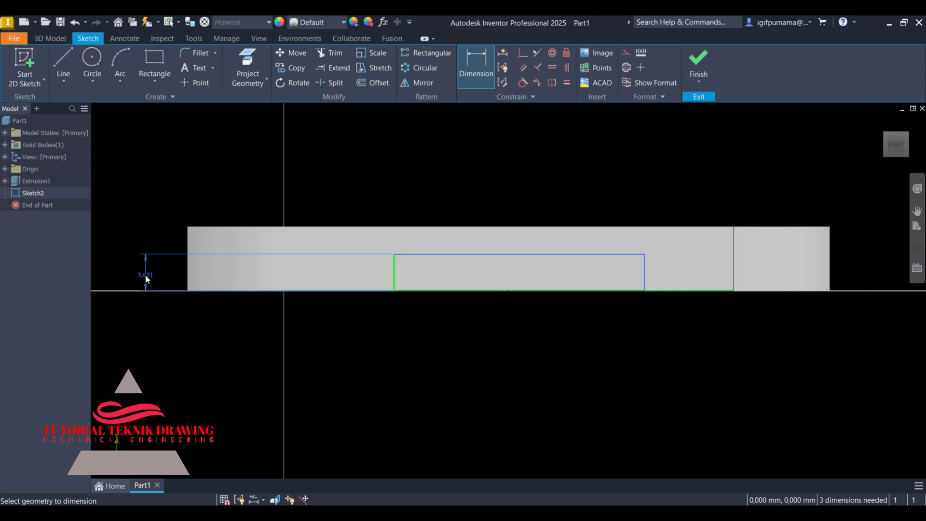
click(145, 278)
text(5)
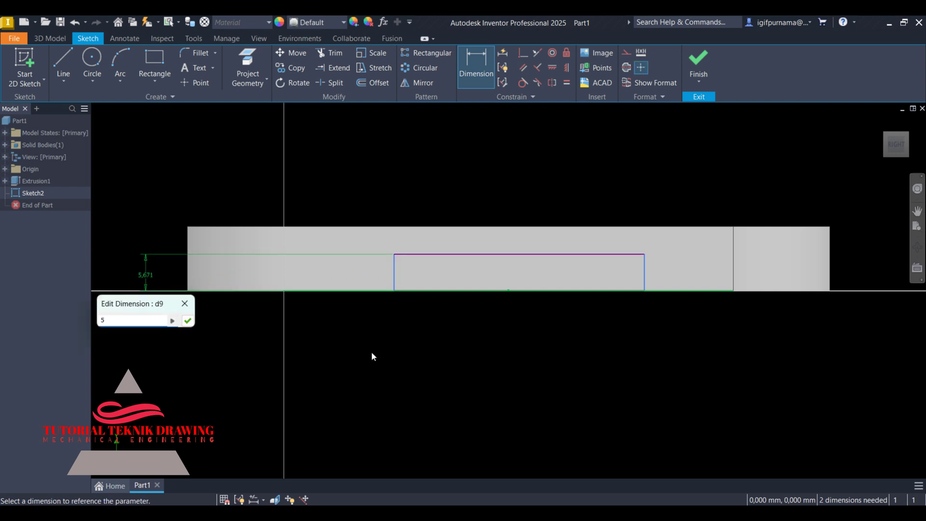
key(Return)
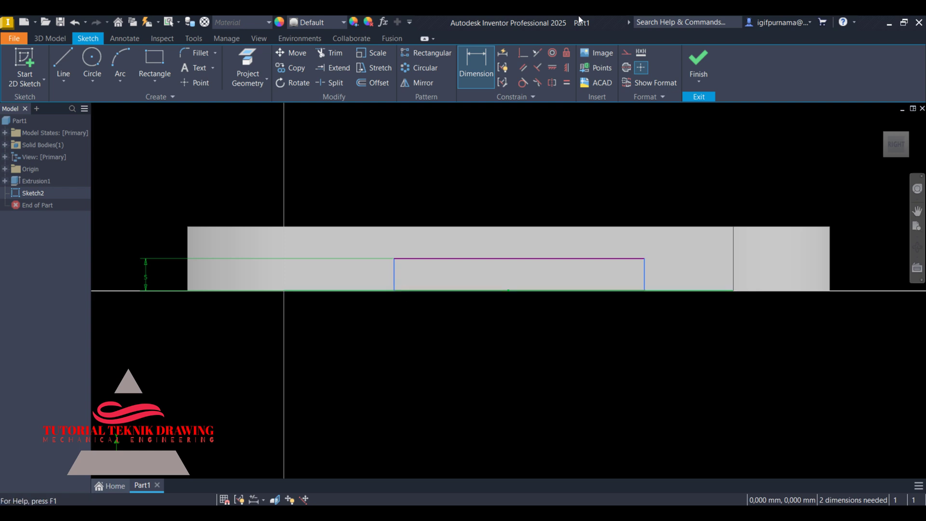
Dimension the notch rectangle's width along its upper edge as 35 mm.
click(488, 59)
click(491, 259)
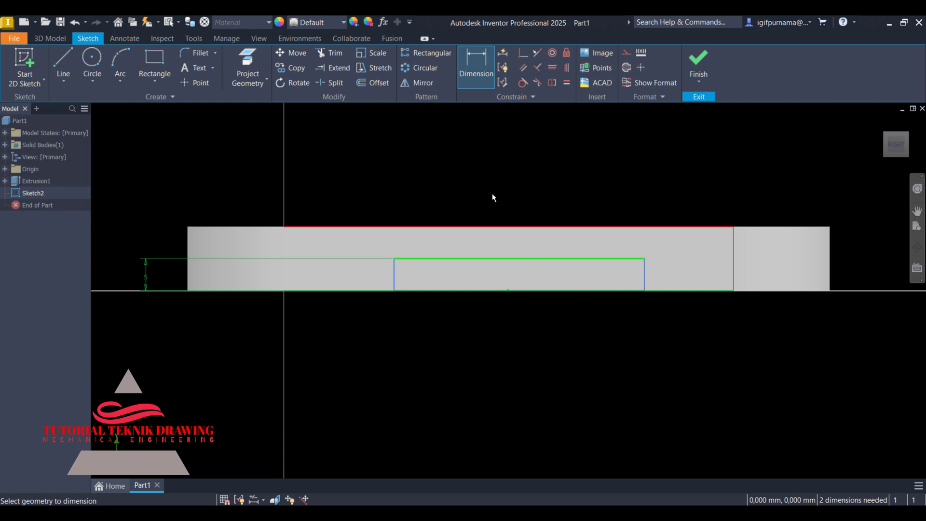
click(523, 154)
text(3)
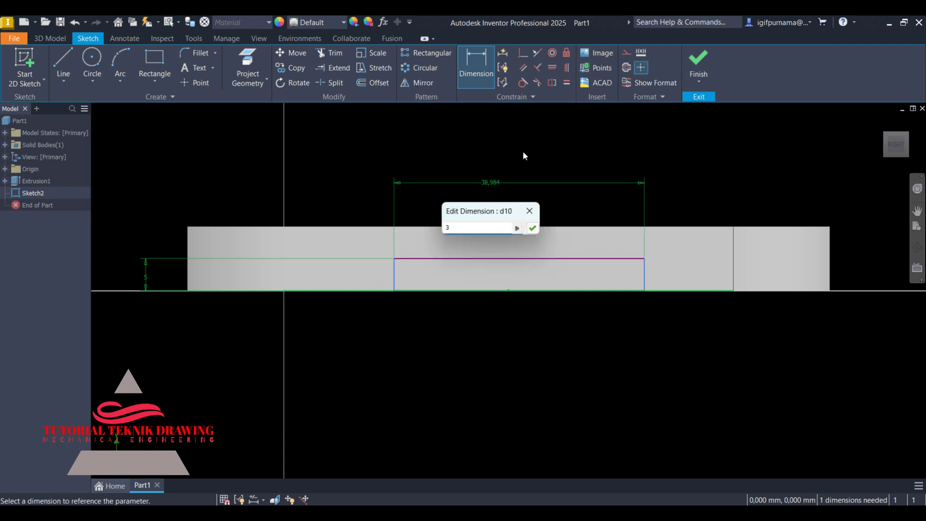
text(6)
key(BackSpace)
text(5)
key(Return)
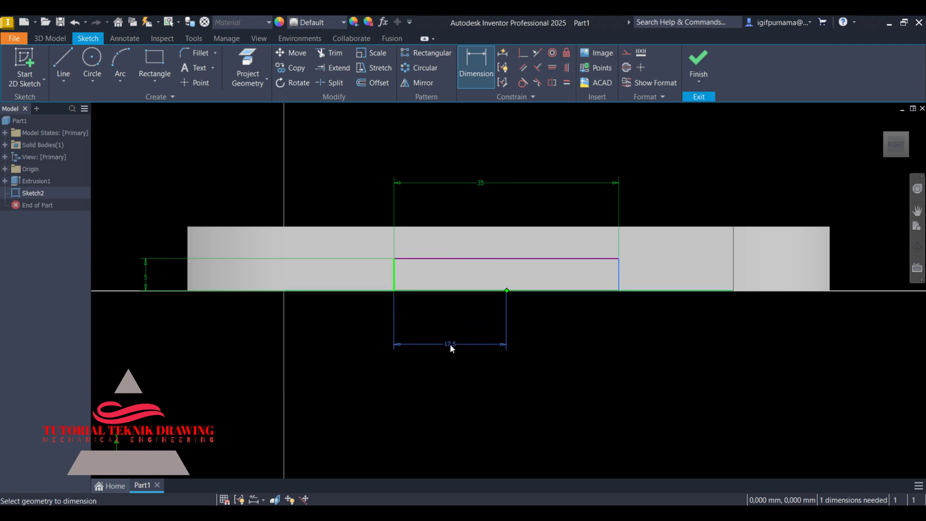
Add a driven reference dimension from the notch's left edge to the midpoint of the plate's bottom edge and finish the sketch.
click(449, 343)
click(246, 120)
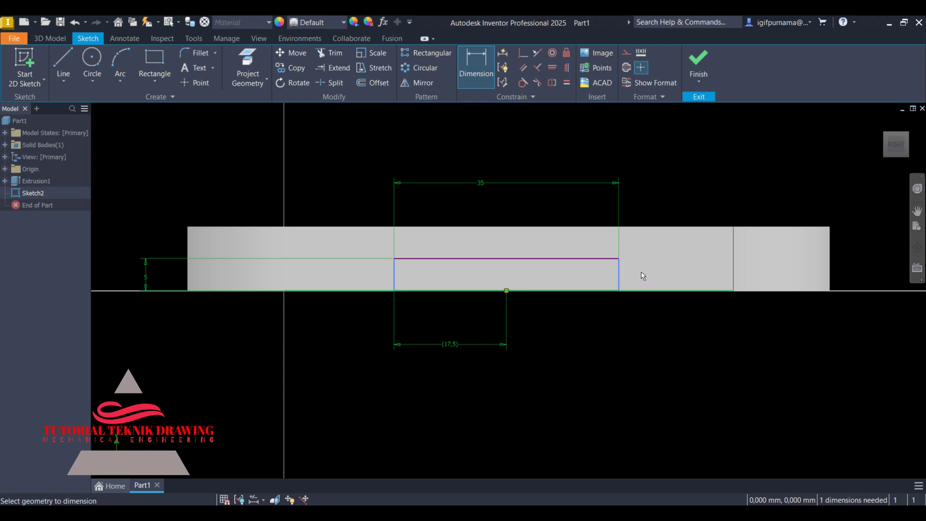
click(696, 62)
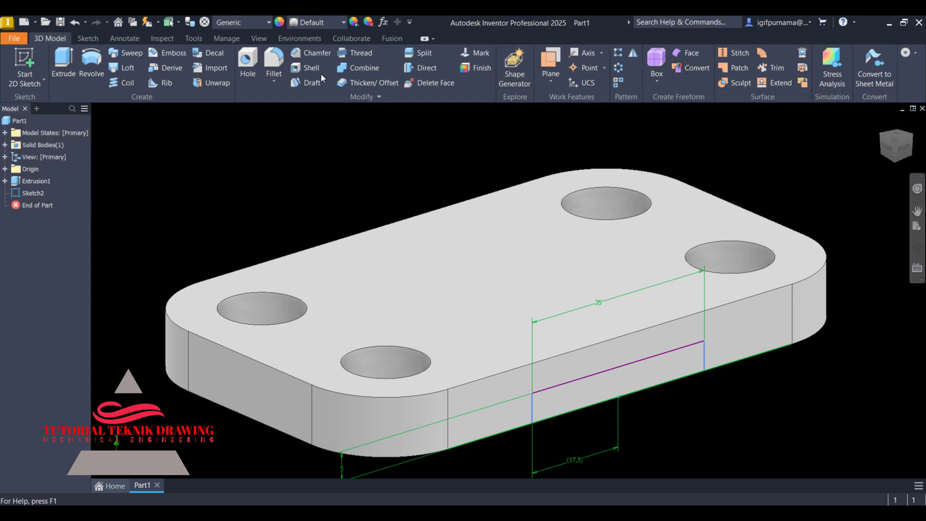
Extrude the notch rectangle as a cut through all of the plate.
click(64, 64)
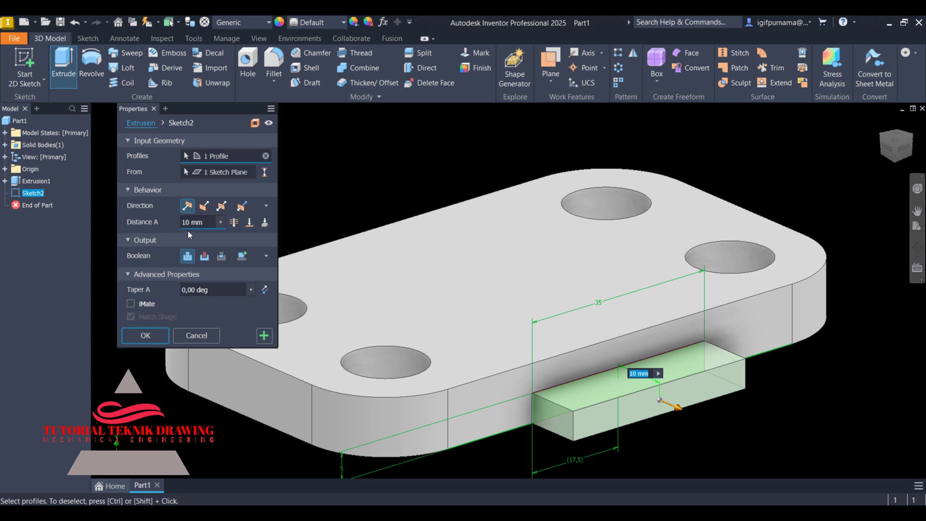
click(204, 256)
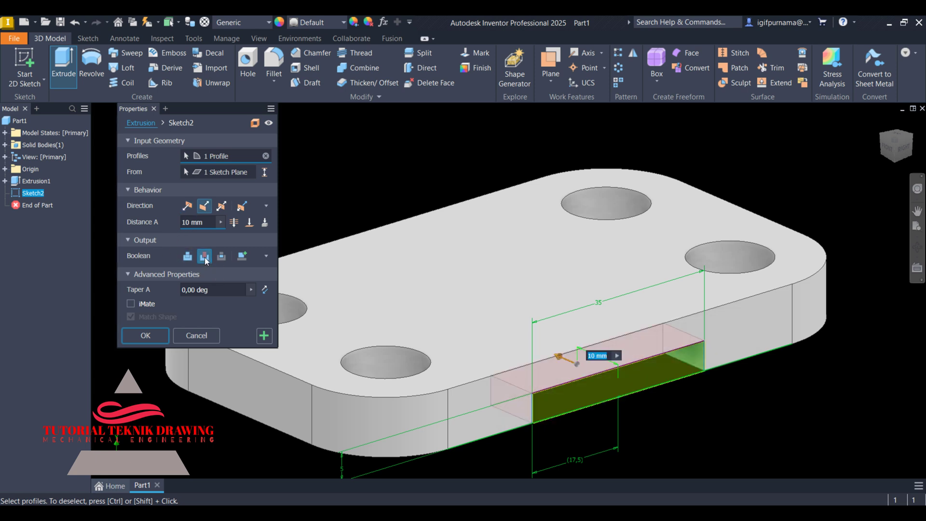
click(235, 224)
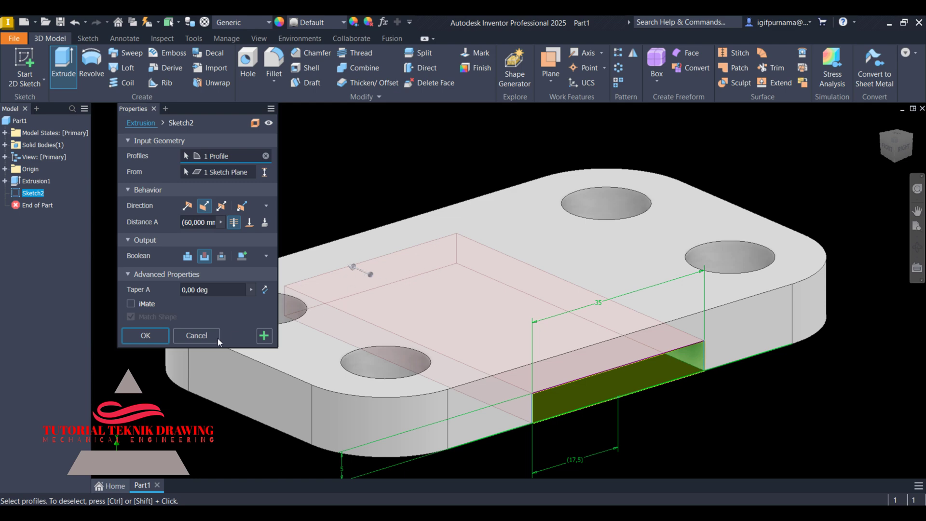
click(145, 336)
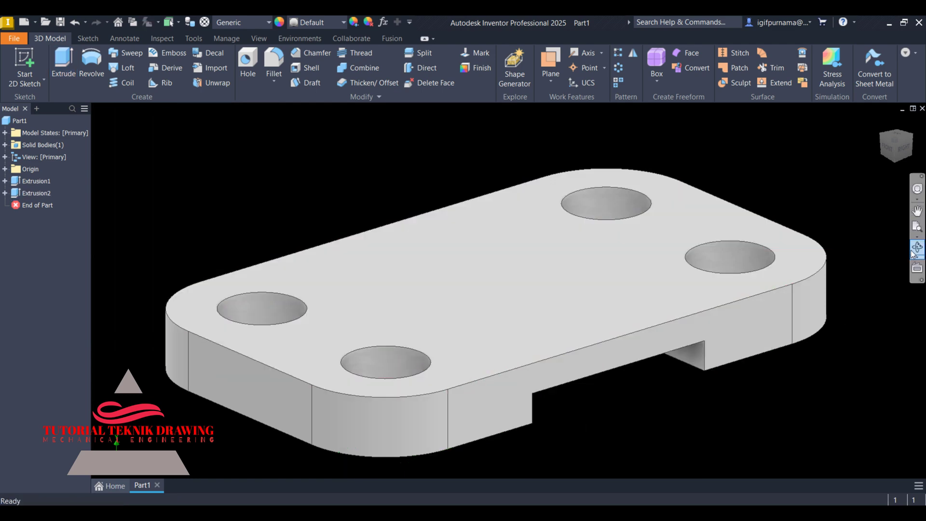
Check the boss in the reference drawing and start a new sketch on the plate's top face.
click(916, 250)
drag(464, 347, 484, 289)
right_click(484, 288)
click(527, 287)
key(alt+Tab)
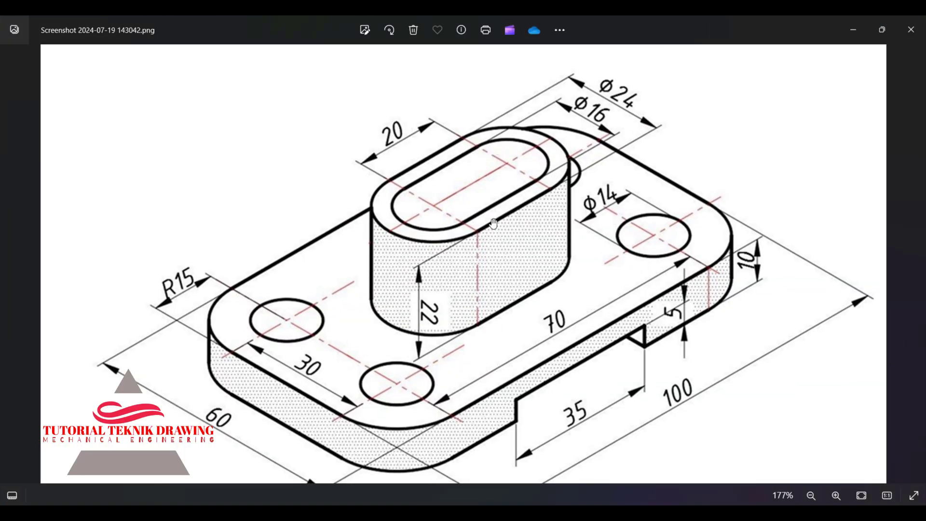
click(853, 30)
click(472, 275)
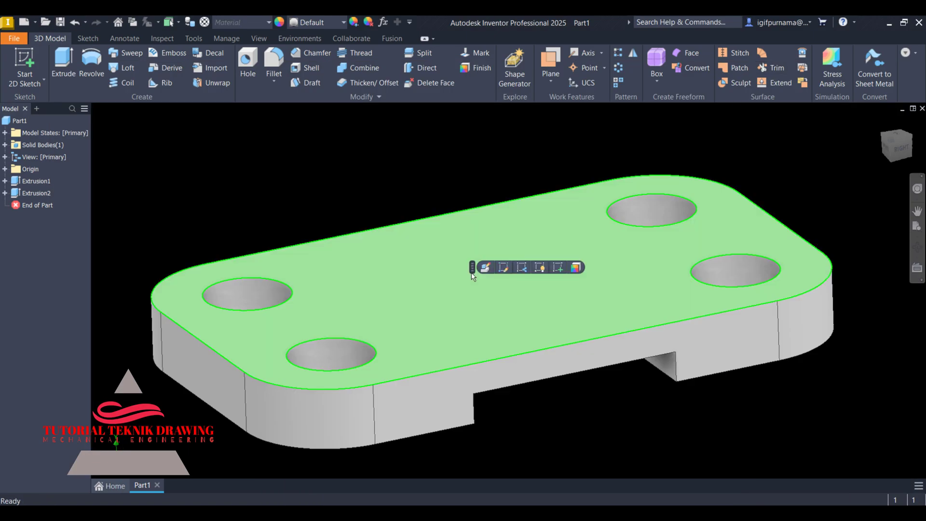
click(558, 272)
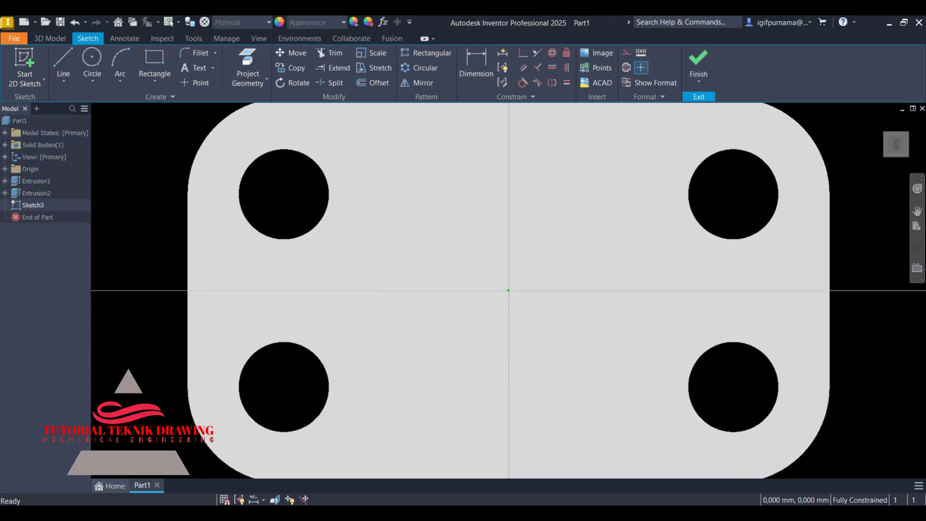
Draw a horizontal center-to-center slot around the plate's center, about 19.5 mm between centers and about 19 mm wide.
key(alt+Tab)
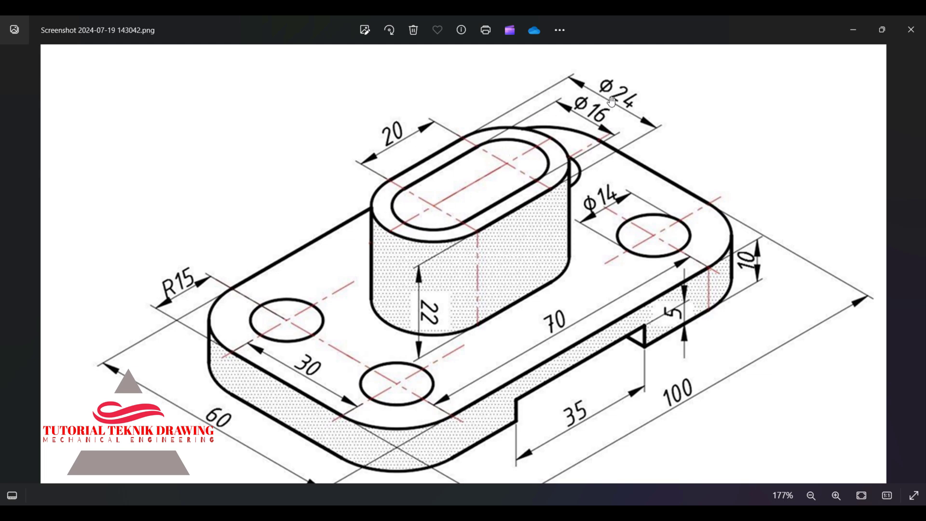
click(853, 29)
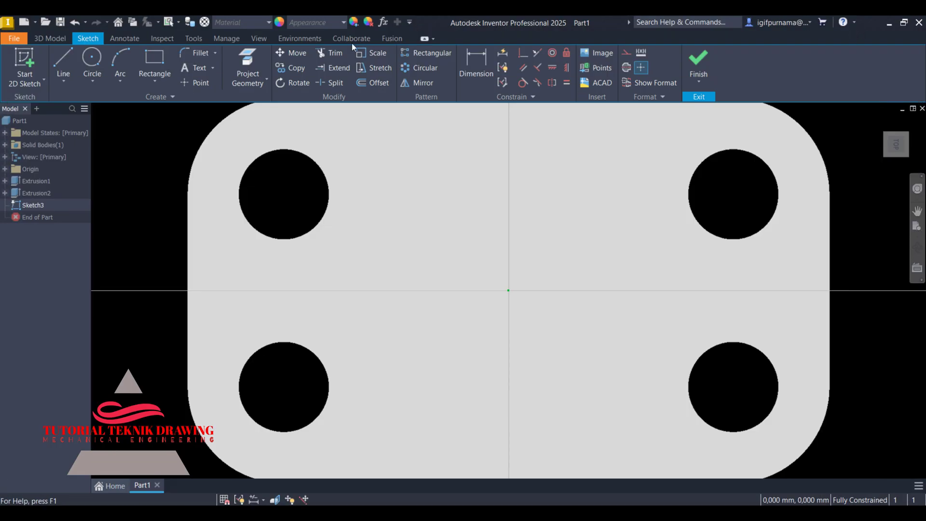
click(155, 82)
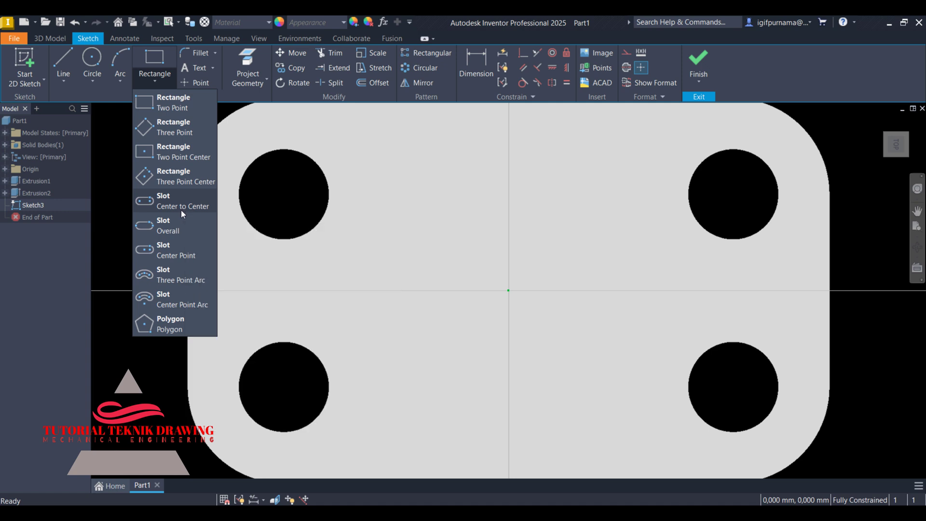
click(181, 210)
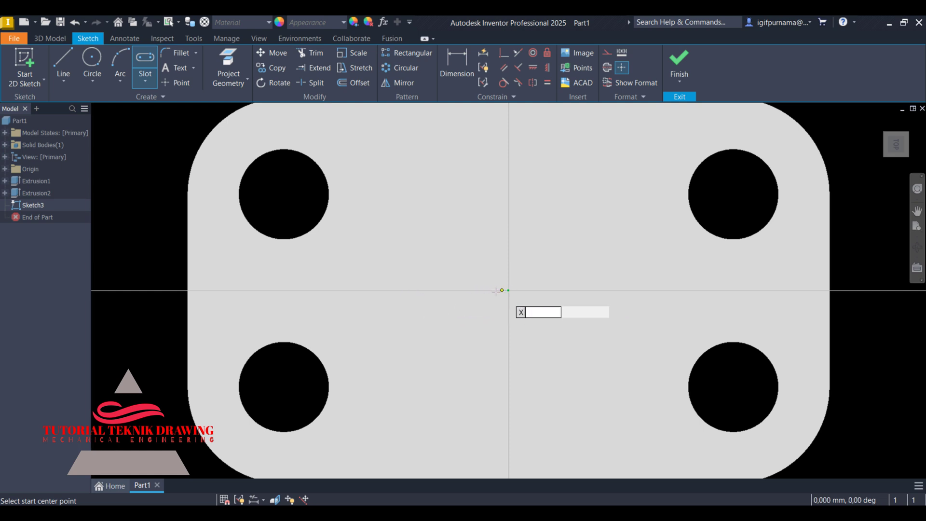
click(447, 290)
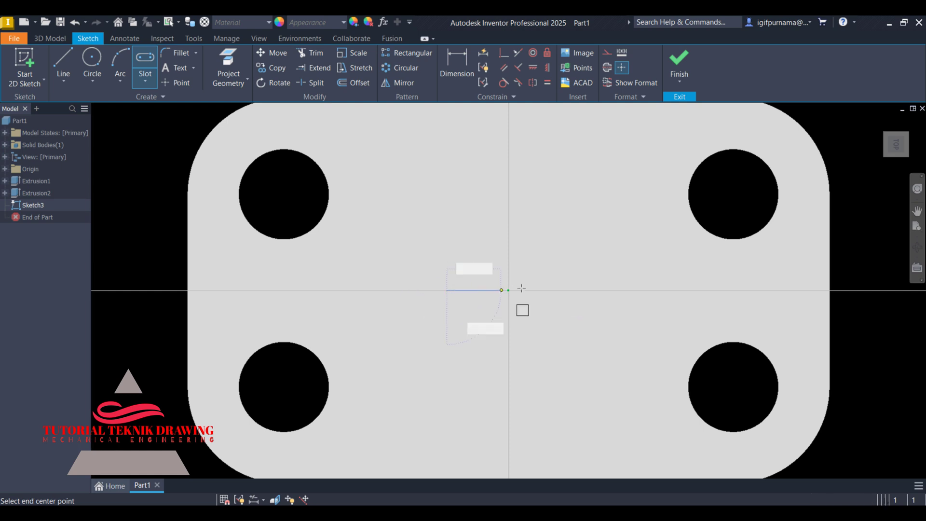
click(571, 290)
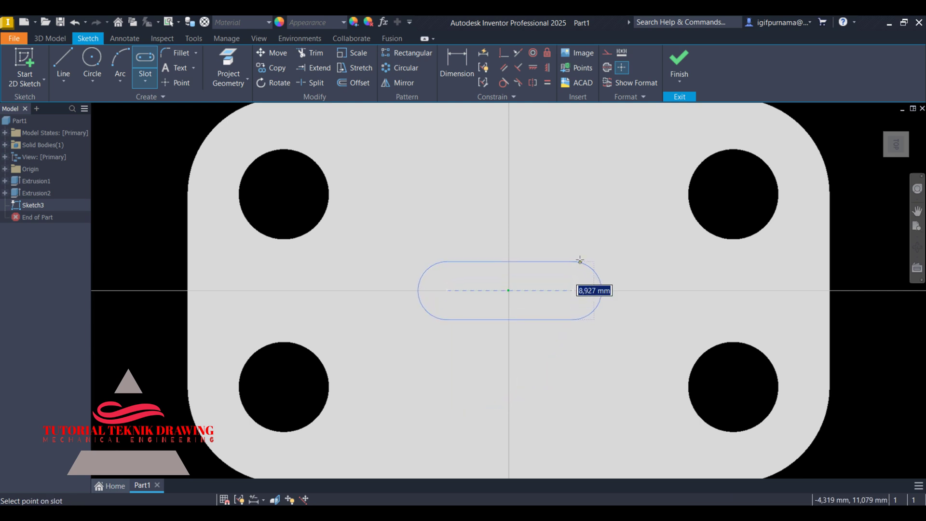
click(582, 230)
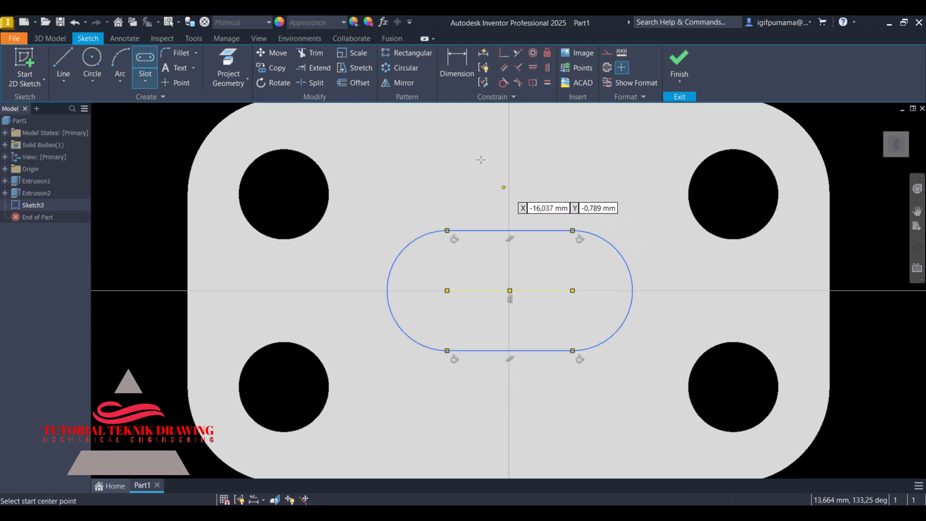
Dimension the slot's upper straight edge as 20 mm, following the reference drawing.
click(445, 65)
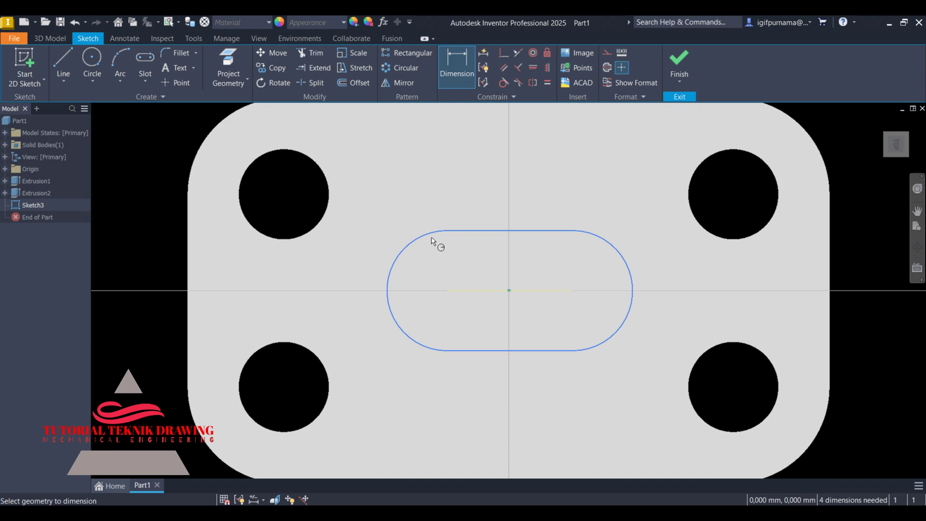
click(485, 232)
click(508, 201)
key(alt+Tab)
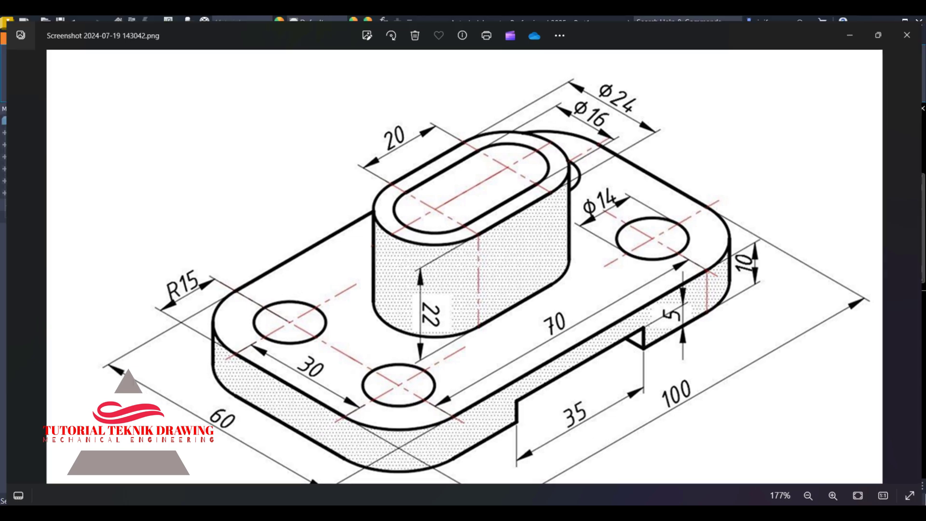
key(alt+Tab)
text(20)
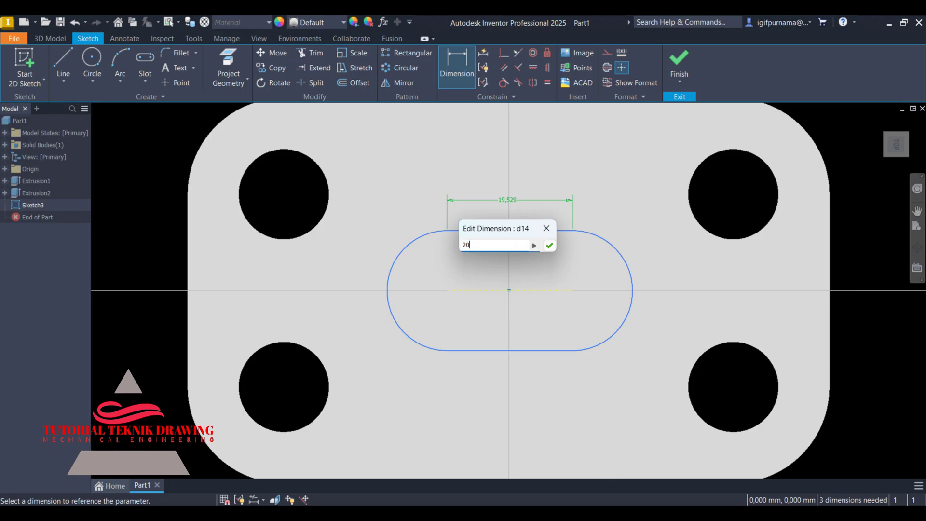
key(Return)
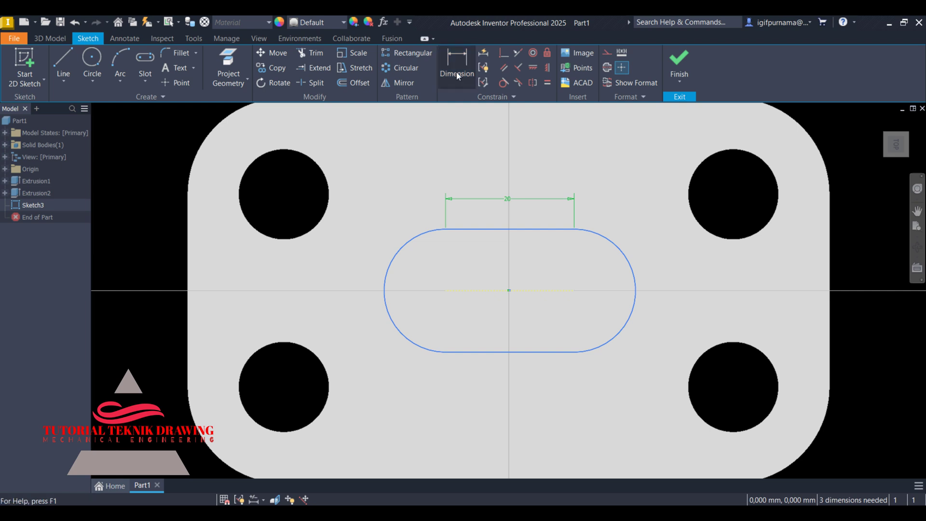
Dimension the horizontal distance from the slot's left arc center to the sketch origin as 10 mm.
click(414, 256)
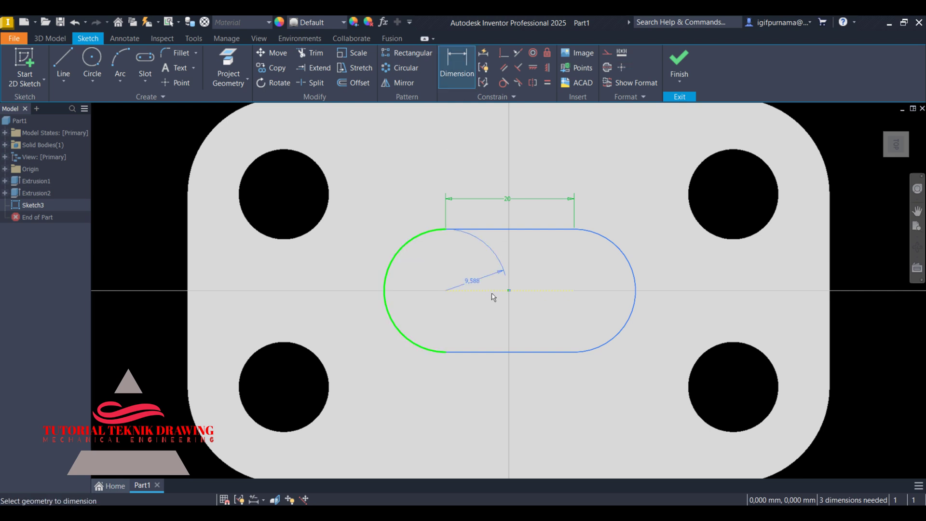
click(509, 291)
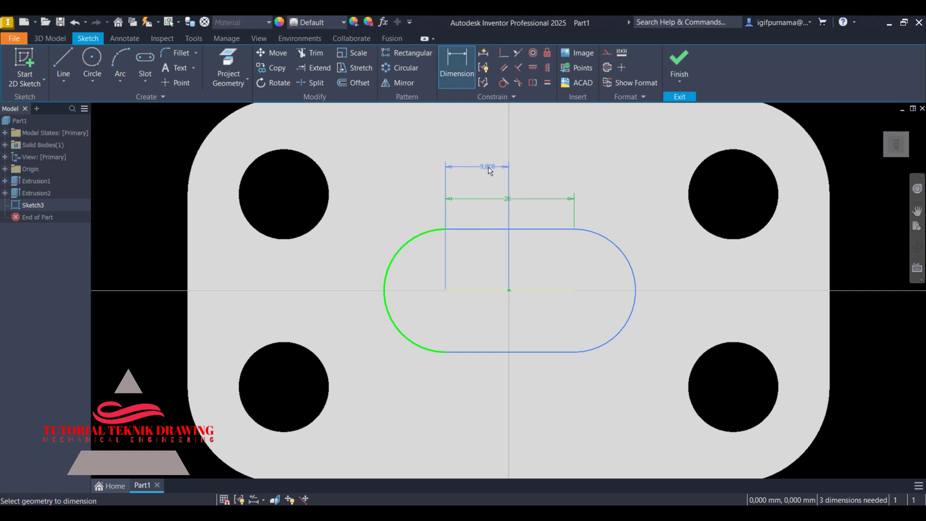
click(550, 151)
text(10)
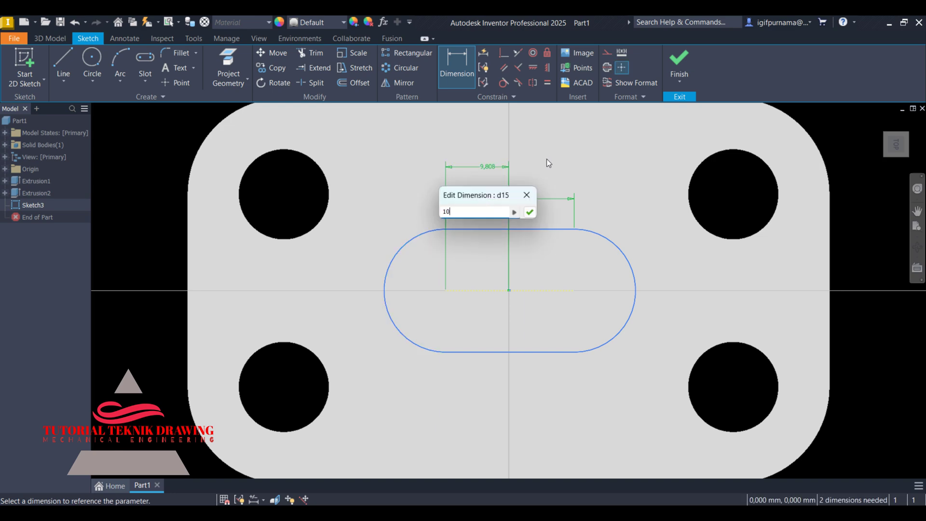
key(Return)
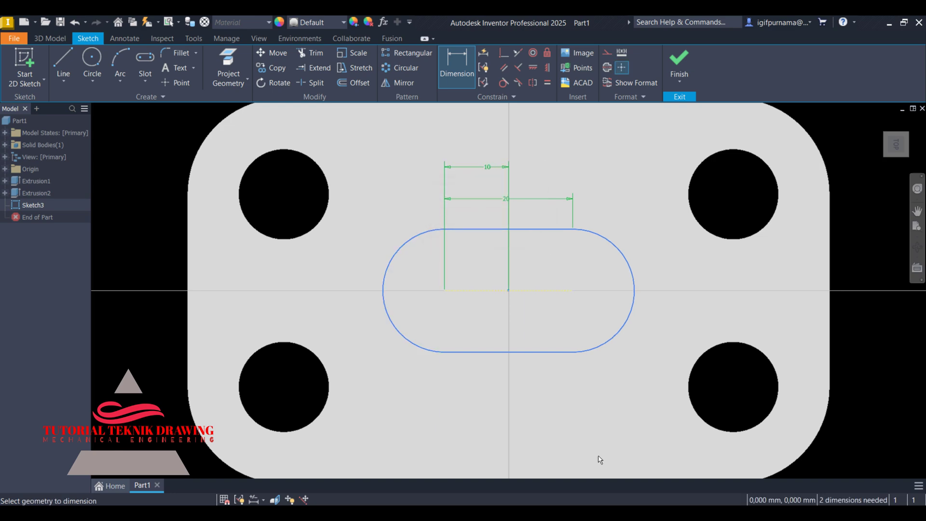
Check the boss's outer size in the reference drawing and dimension the slot's width between its straight edges as 24 mm.
key(alt+Tab)
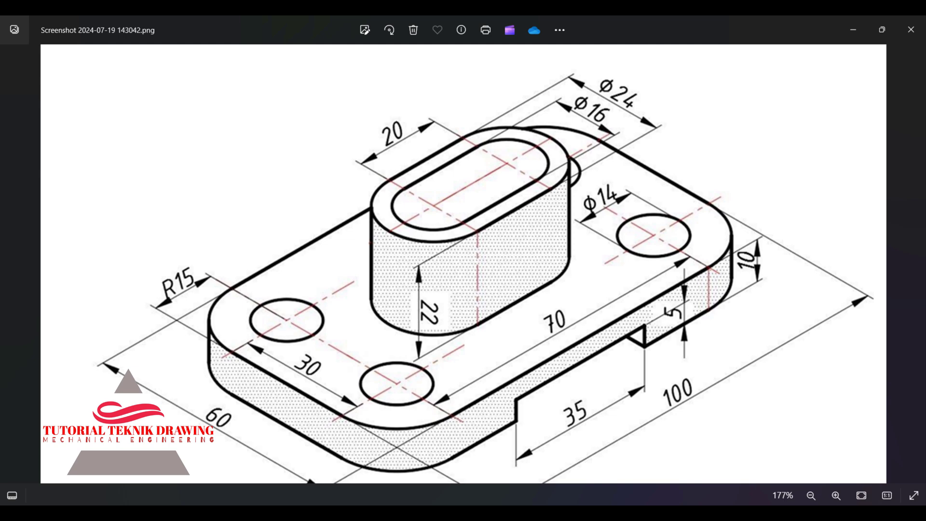
key(alt+Tab)
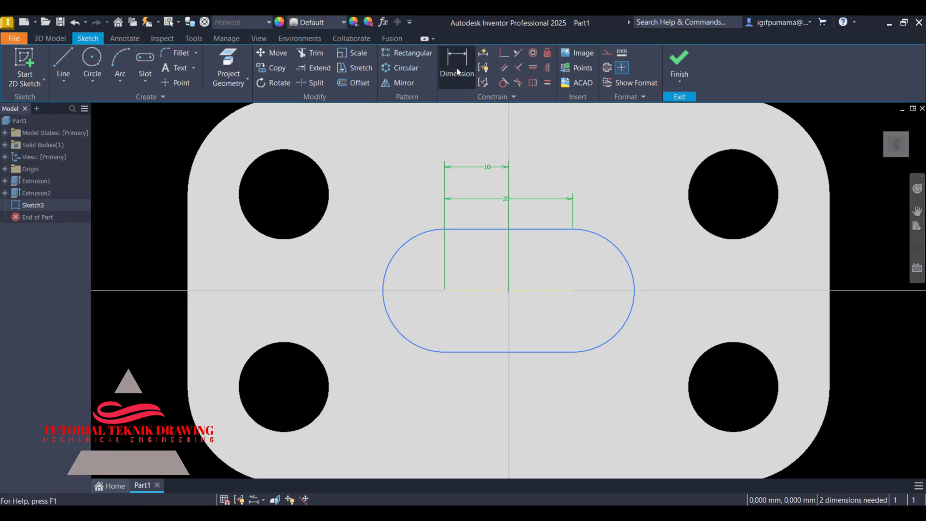
click(453, 54)
click(545, 229)
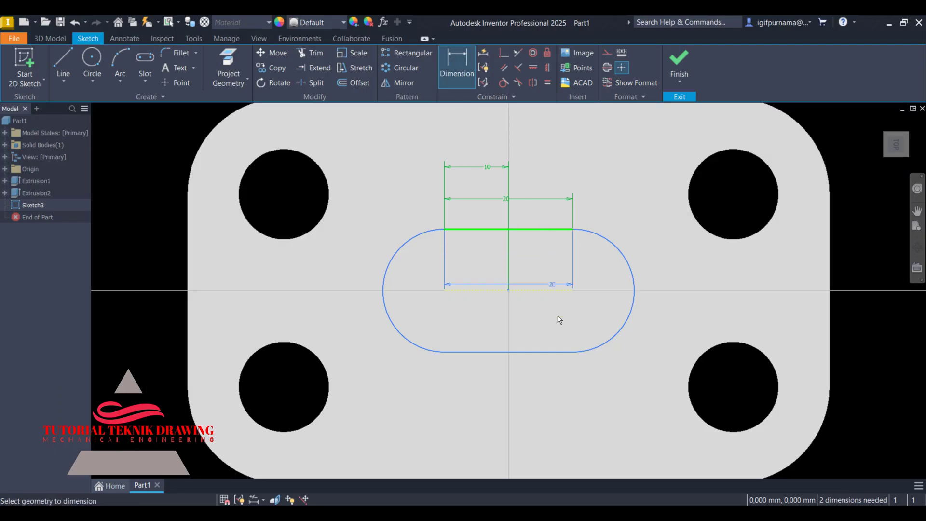
click(550, 356)
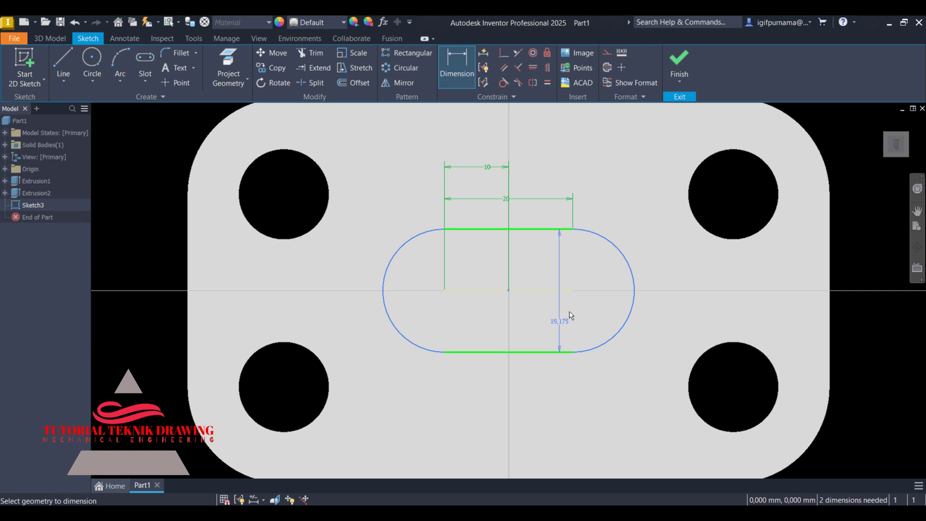
click(594, 261)
text(25)
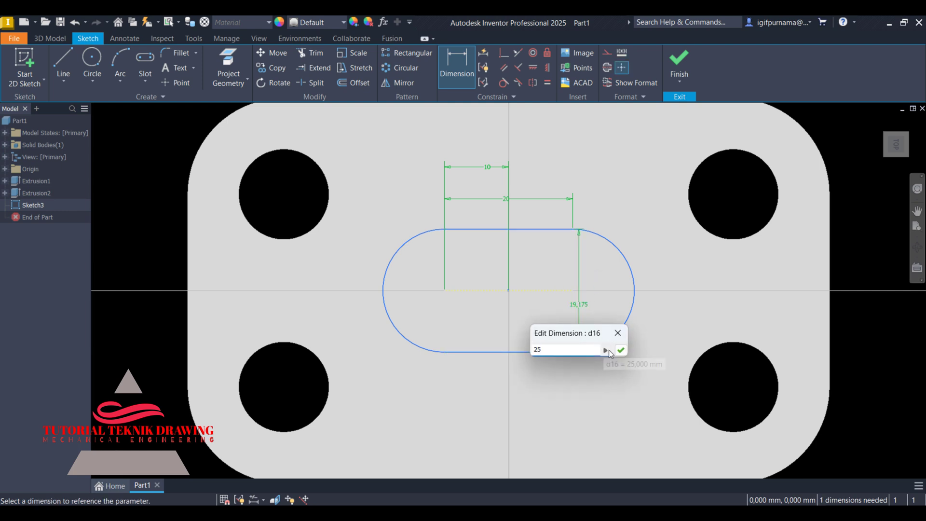
drag(552, 348, 523, 347)
text(24)
click(622, 351)
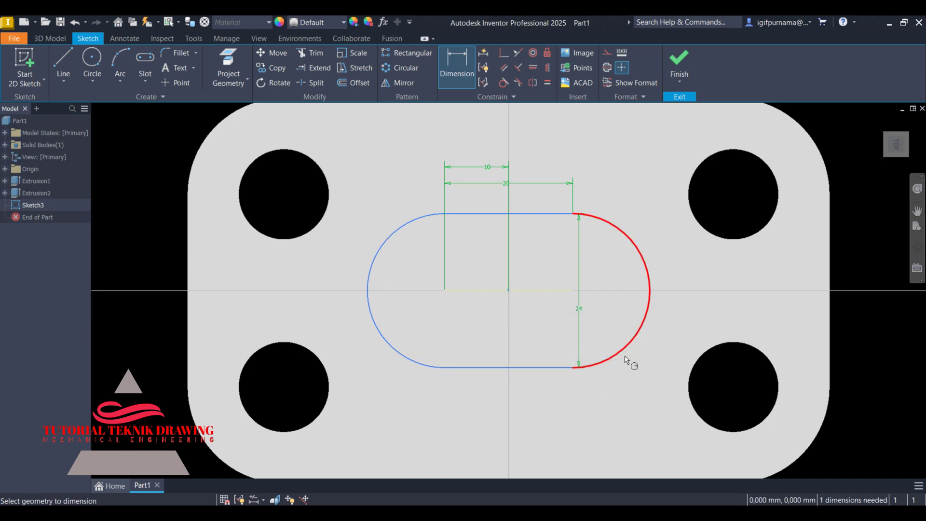
Return to the reference drawing and use Calculator to subtract the boss's inner diameter 16 from its outer diameter 24.
key(alt+Tab)
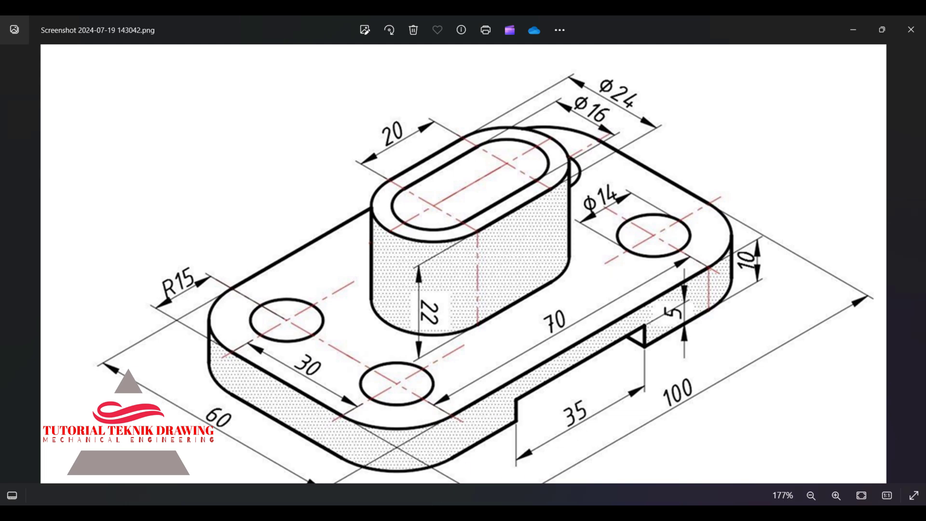
mouse_move(434, 513)
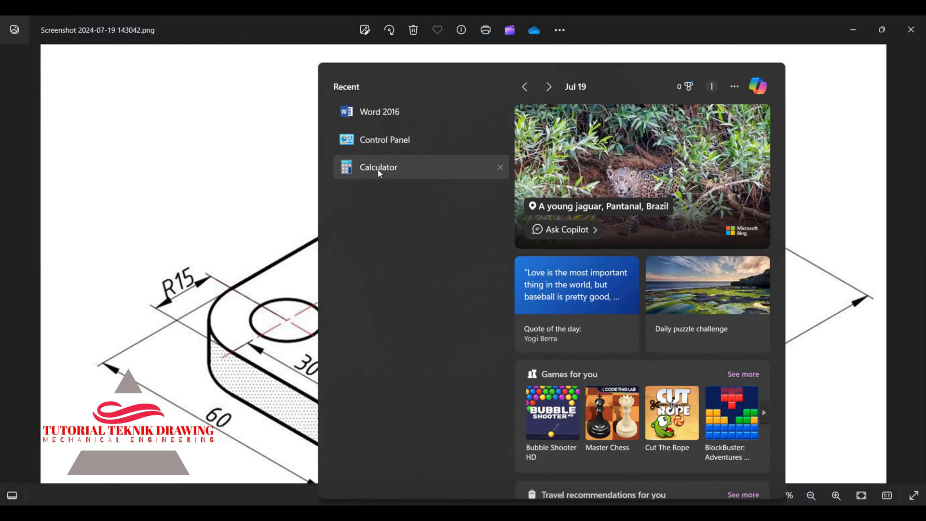
click(403, 176)
click(654, 409)
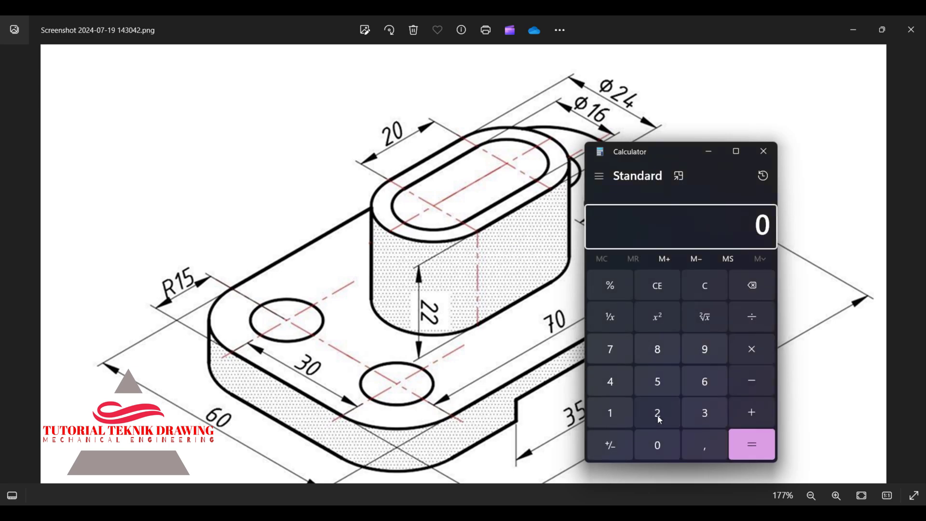
click(607, 389)
click(753, 381)
click(617, 412)
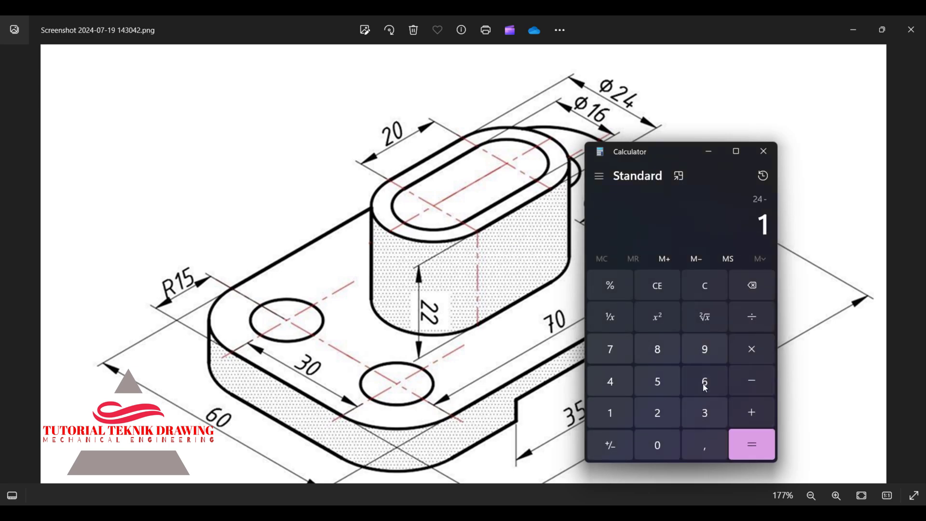
click(705, 382)
click(745, 443)
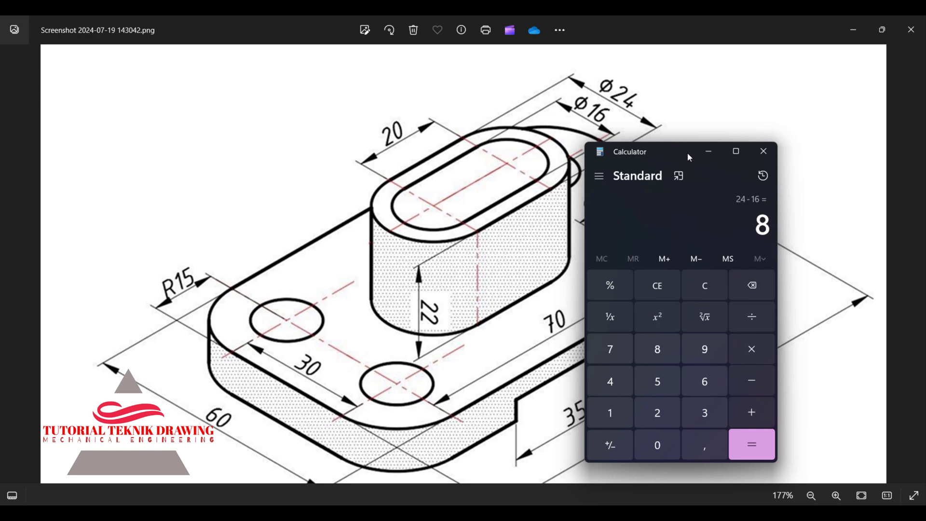
Put away Calculator and the reference drawing, return to Inventor, and offset the boss slot inward by 8 mm.
drag(700, 154, 746, 147)
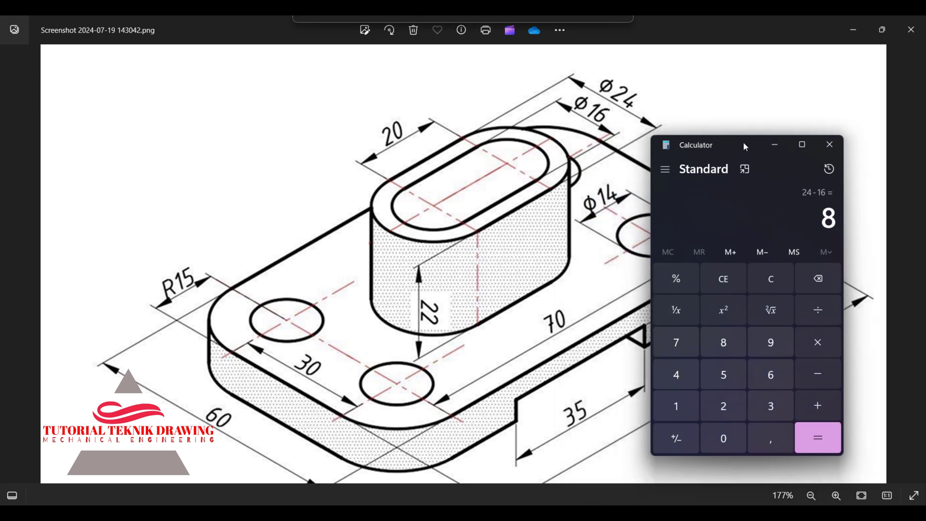
drag(745, 146, 744, 145)
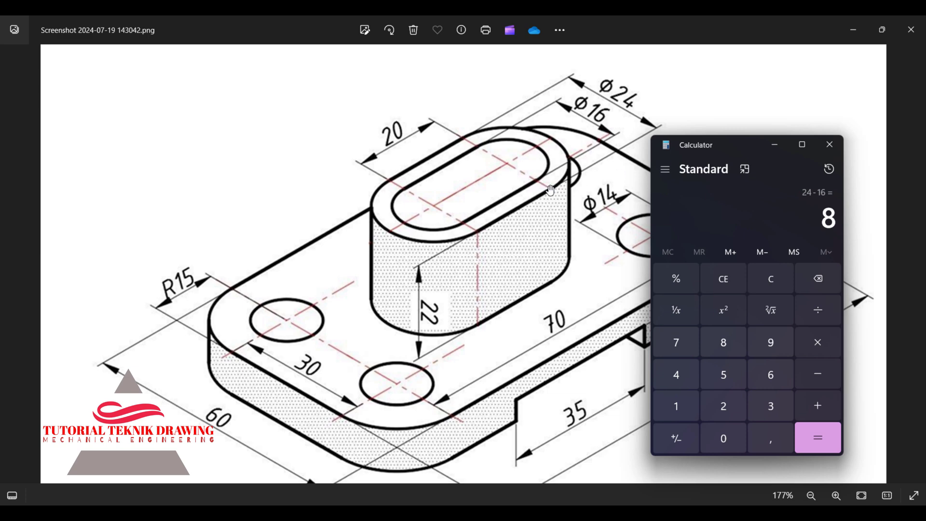
click(848, 31)
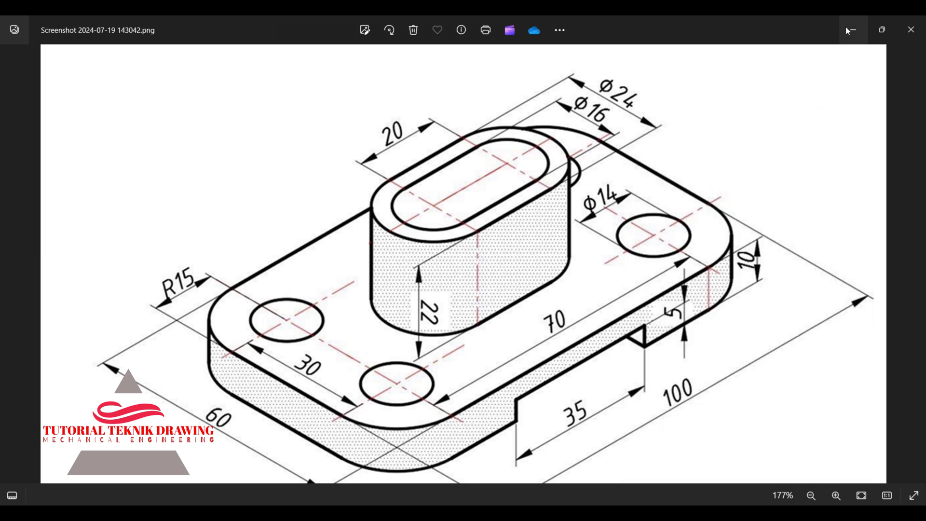
click(848, 30)
click(777, 140)
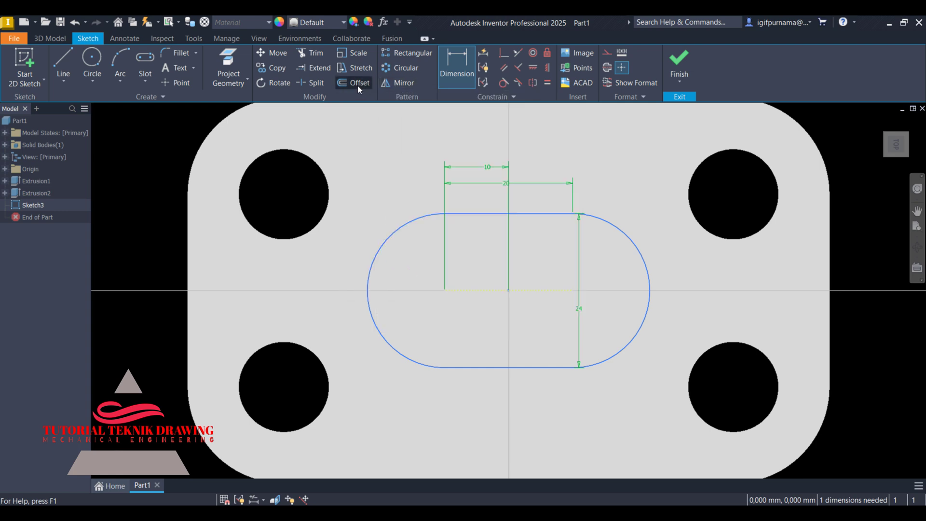
click(358, 85)
click(414, 224)
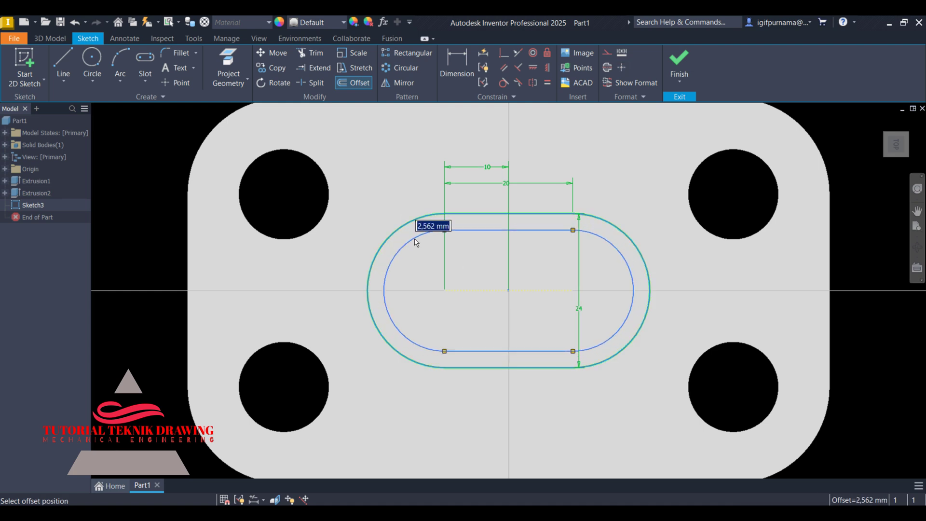
text(8)
key(Return)
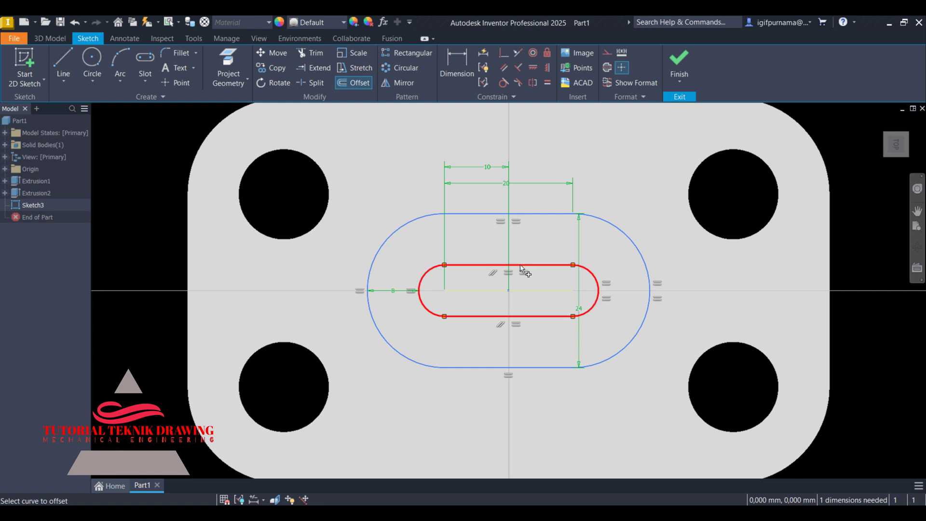
Delete the 8 mm offset dimension between the outer and inner slots.
click(461, 72)
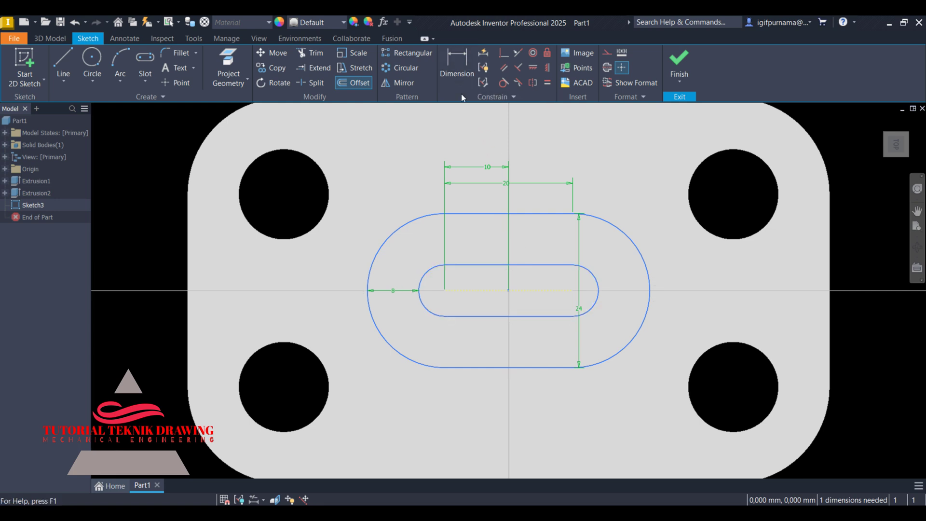
click(555, 265)
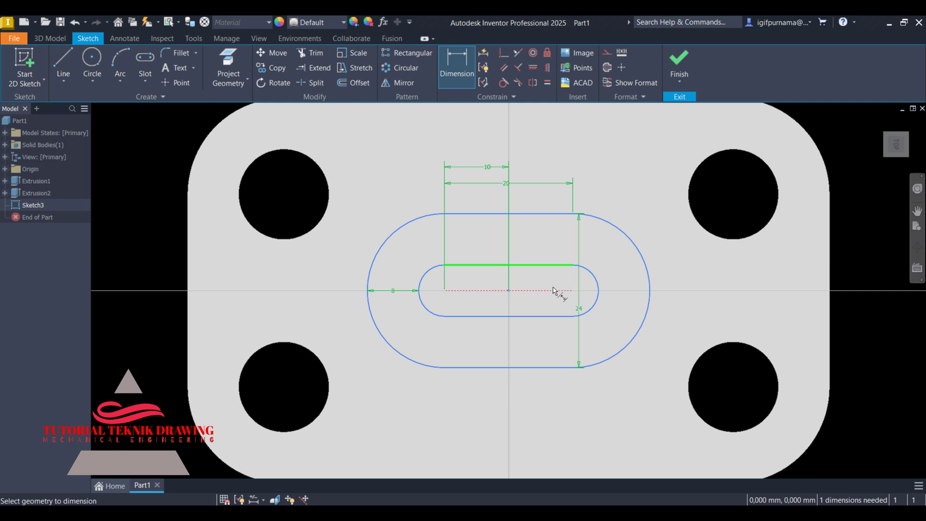
key(Escape)
right_click(404, 291)
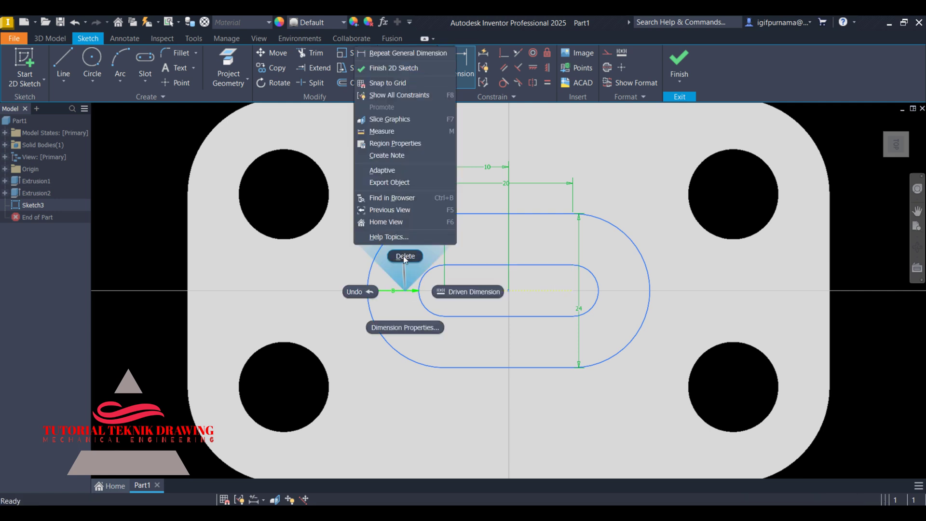
click(403, 253)
Dimension the inner slot's width between its straight edges as 16 mm.
key(d)
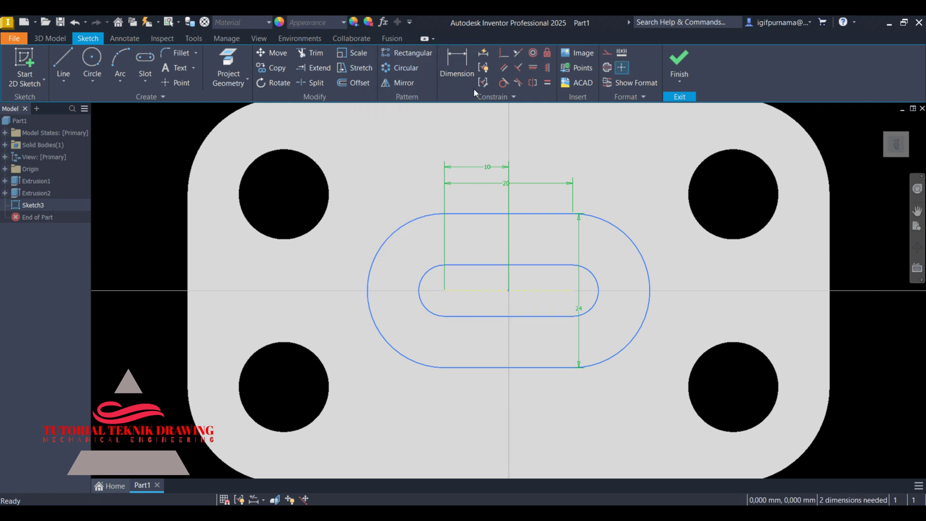
click(553, 265)
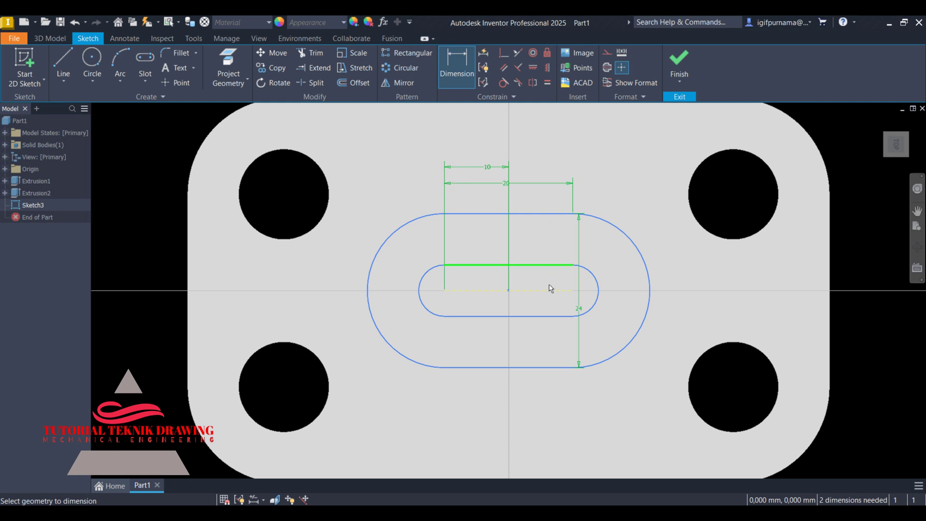
click(550, 317)
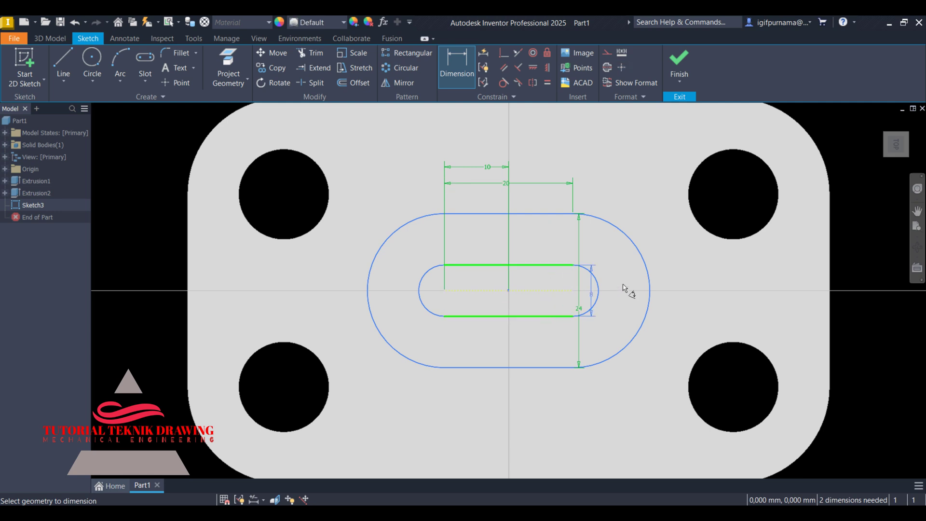
click(684, 255)
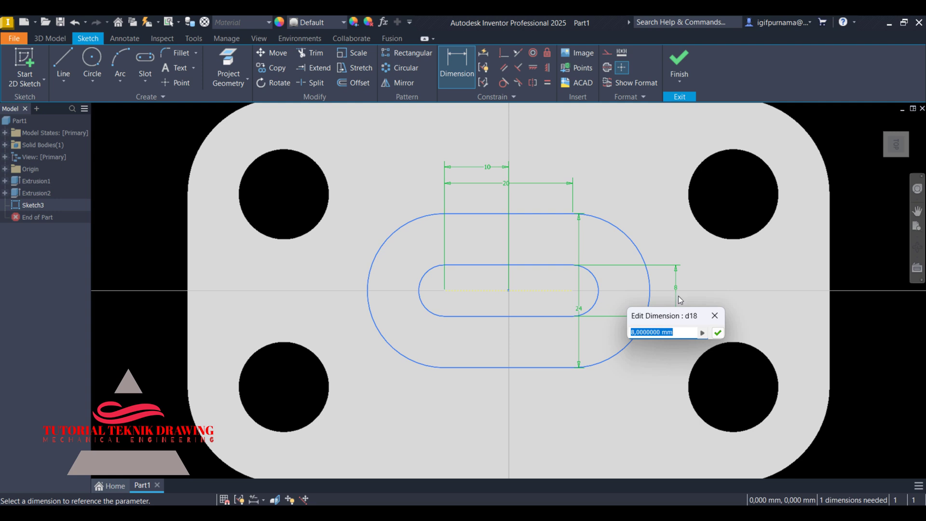
text(16)
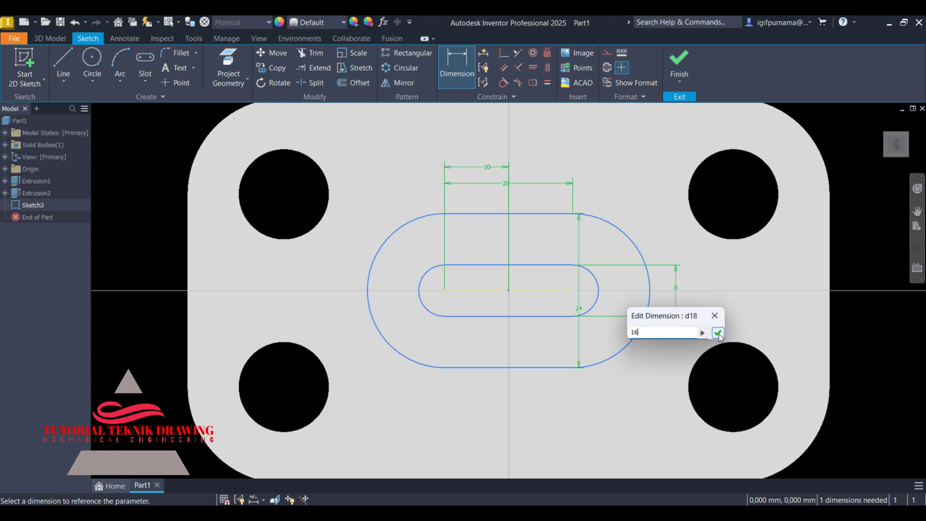
click(717, 332)
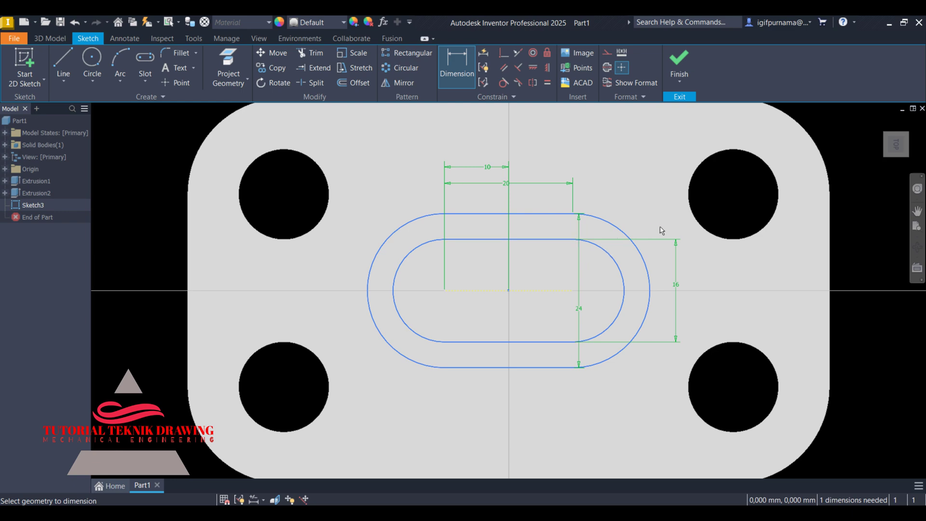
Finish the sketch and extrude the ring between the two slots upward 22 mm, following the boss height in the reference drawing.
click(681, 62)
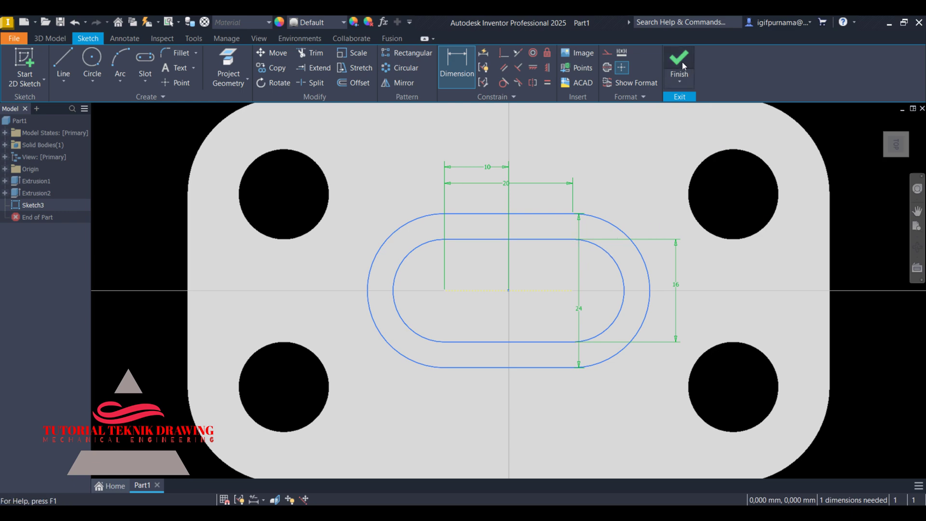
click(71, 72)
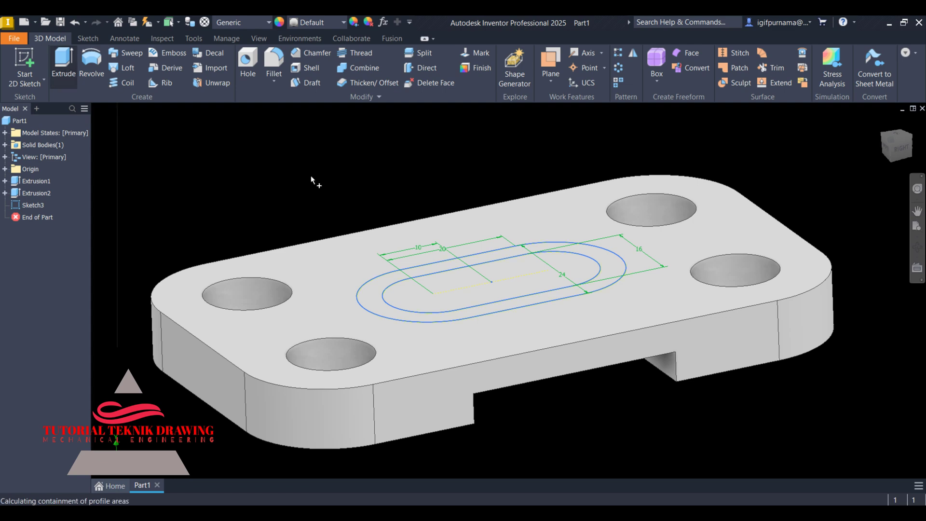
click(377, 298)
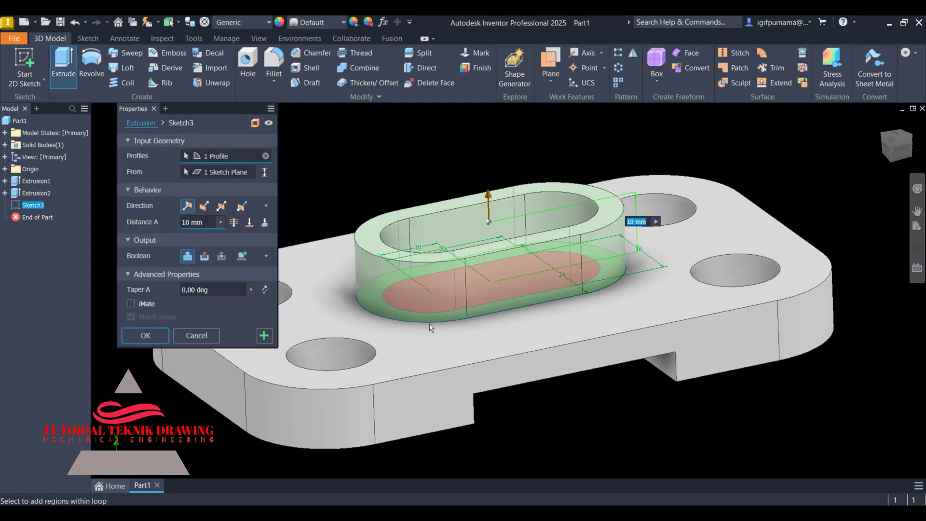
click(635, 514)
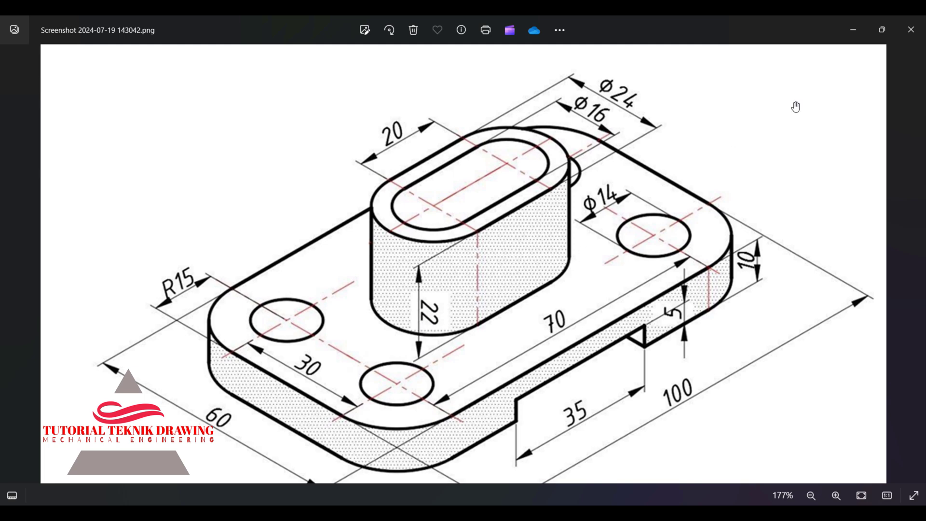
click(853, 30)
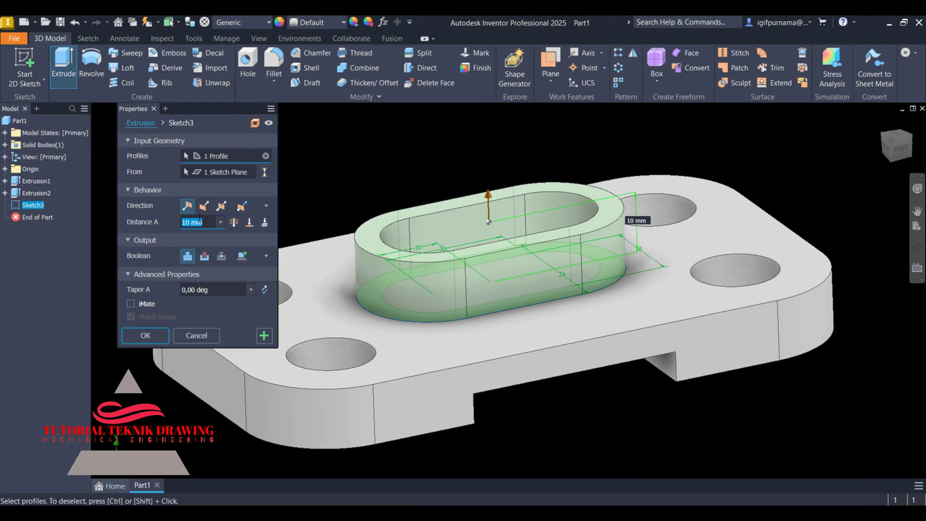
text(22)
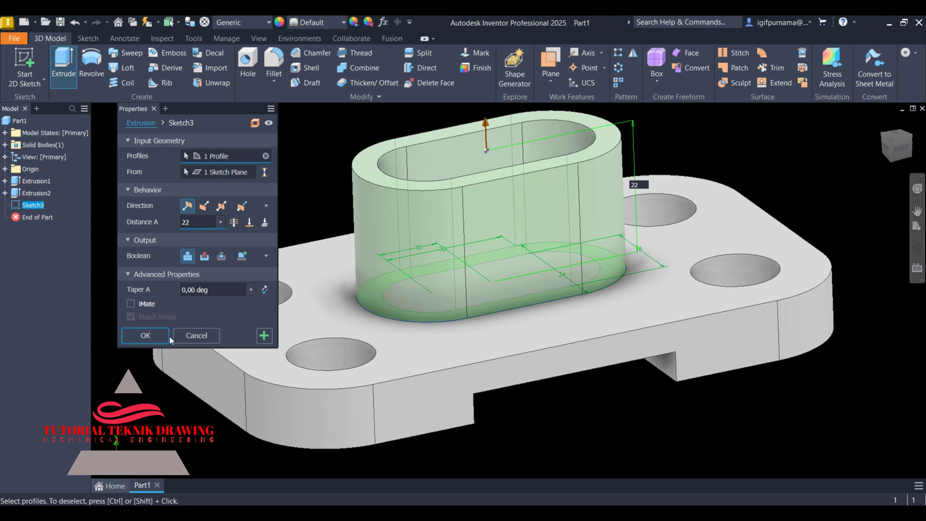
click(145, 335)
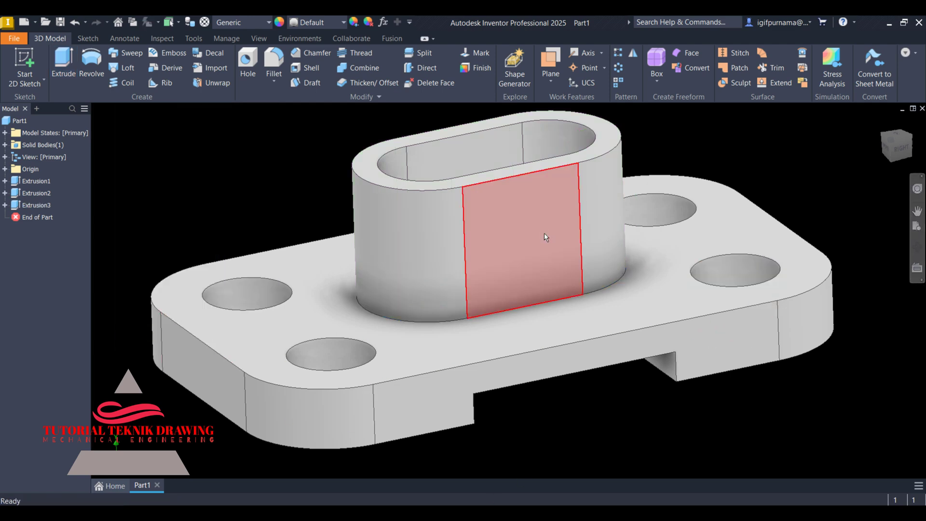
Inspect the base plate with its hollow boss, holes and notch, and compare it with the reference drawing.
middle_drag(544, 232, 532, 209)
click(918, 248)
click(918, 248)
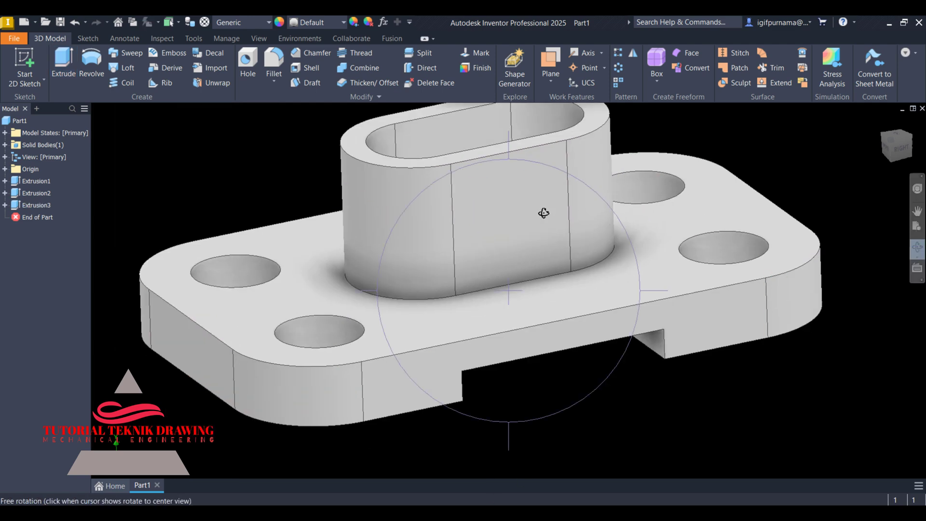
mouse_move(539, 208)
mouse_down()
mouse_move(508, 268)
mouse_move(498, 241)
mouse_move(545, 221)
mouse_up()
right_click(546, 217)
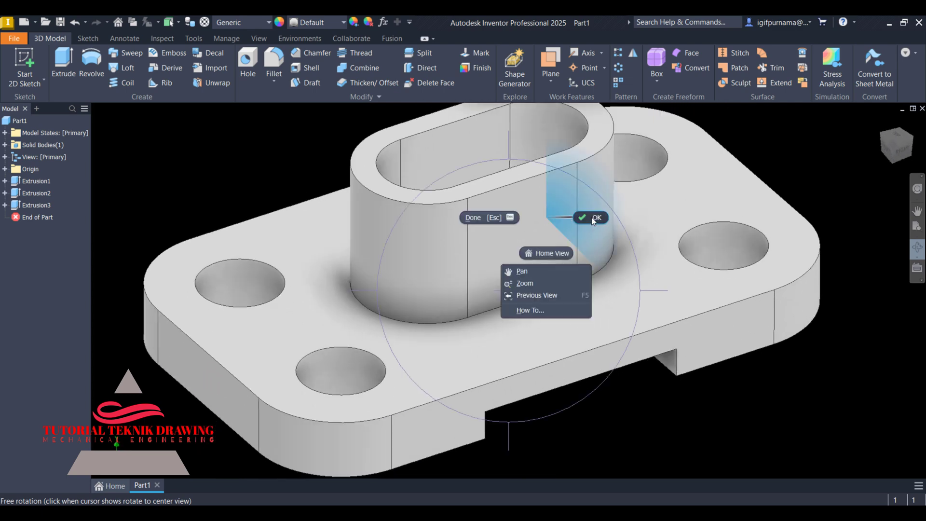
click(594, 218)
click(600, 510)
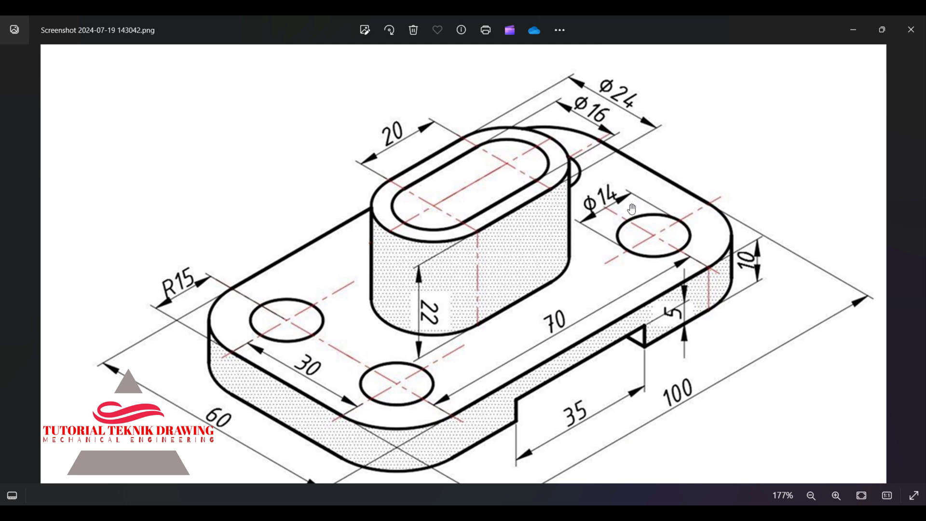
click(855, 29)
scroll(519, 255, up, 5)
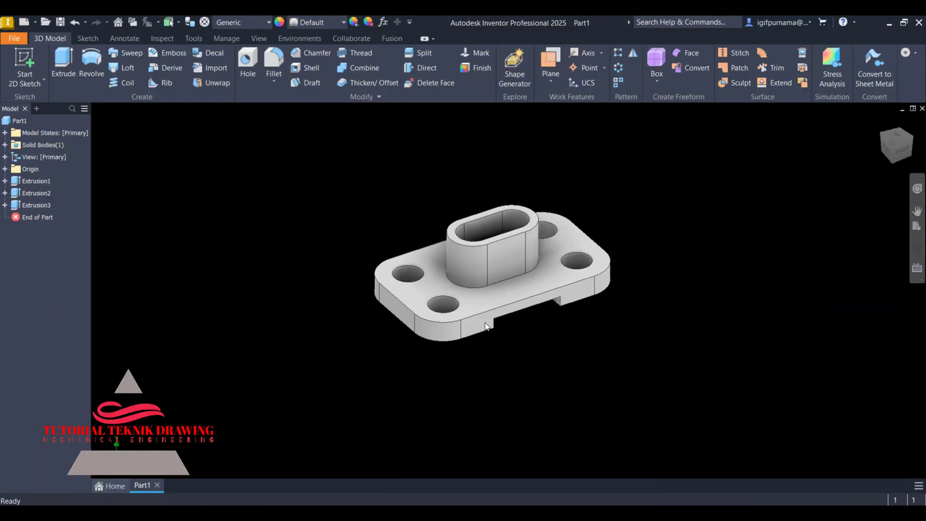
scroll(562, 248, down, 5)
scroll(568, 244, up, 2)
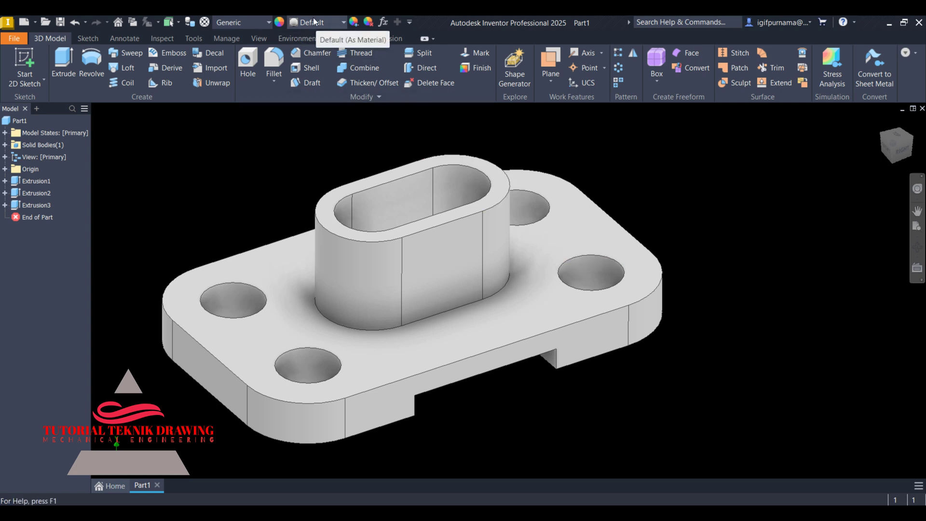
Apply the Magenta appearance from the Inventor Material Library to the part.
click(340, 22)
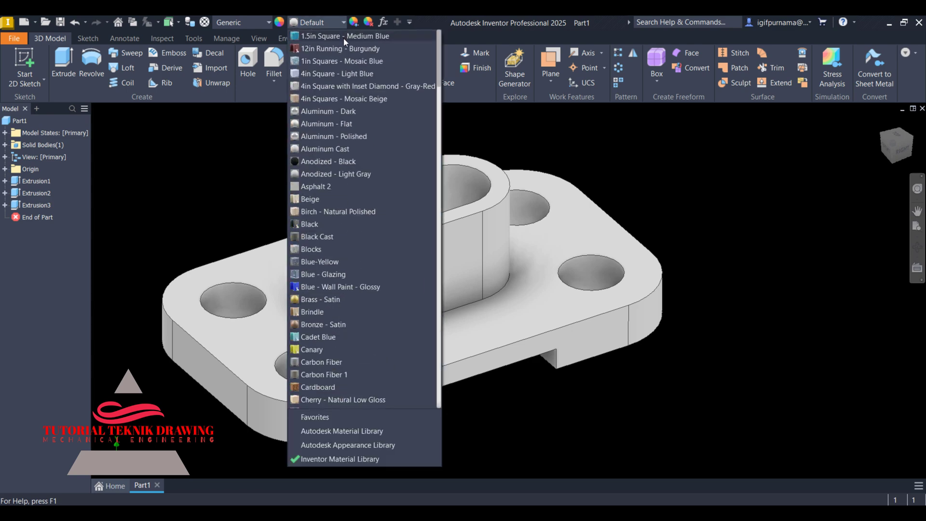
scroll(379, 273, down, 11)
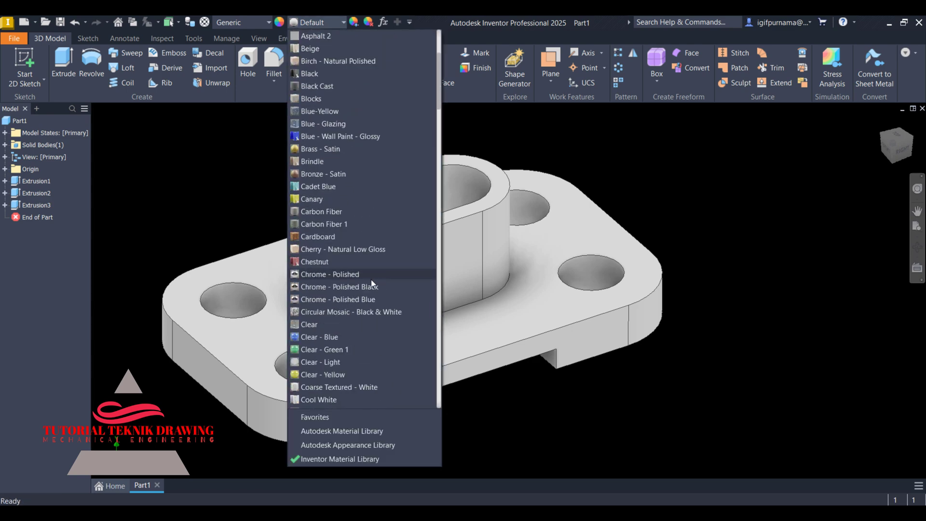
scroll(369, 285, down, 9)
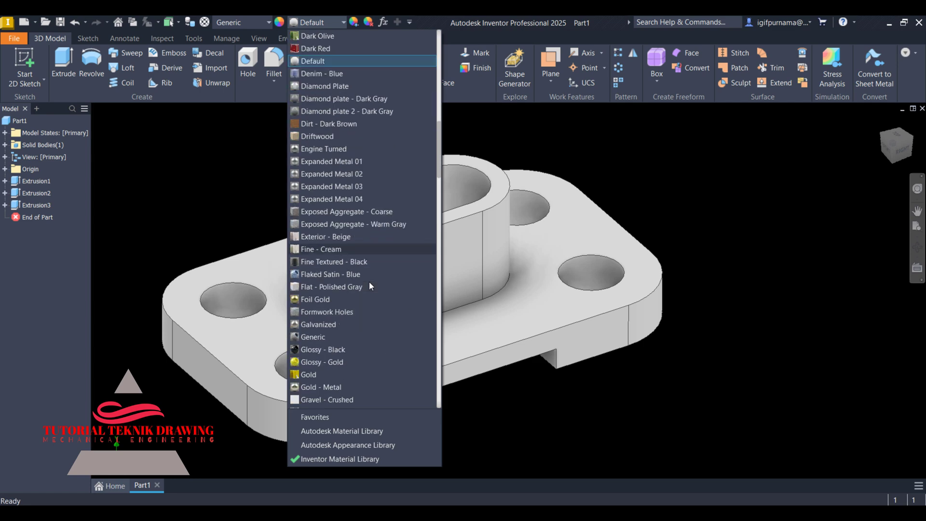
scroll(366, 284, down, 4)
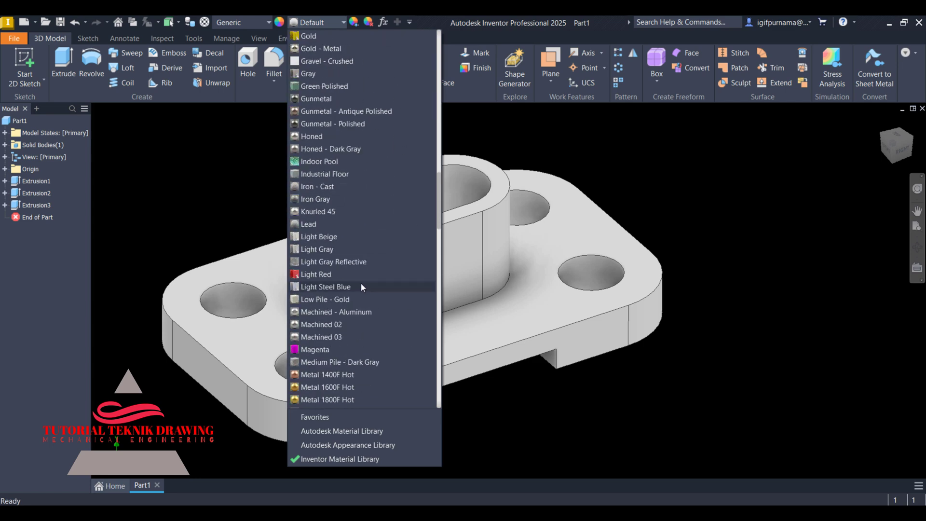
key(Escape)
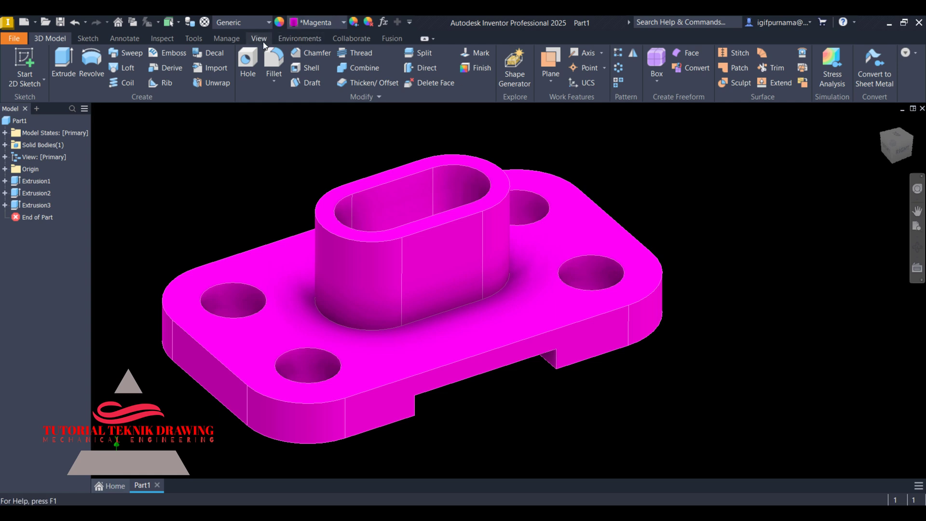
Set the visual style to shaded without edges and switch back to the reference drawing.
click(258, 38)
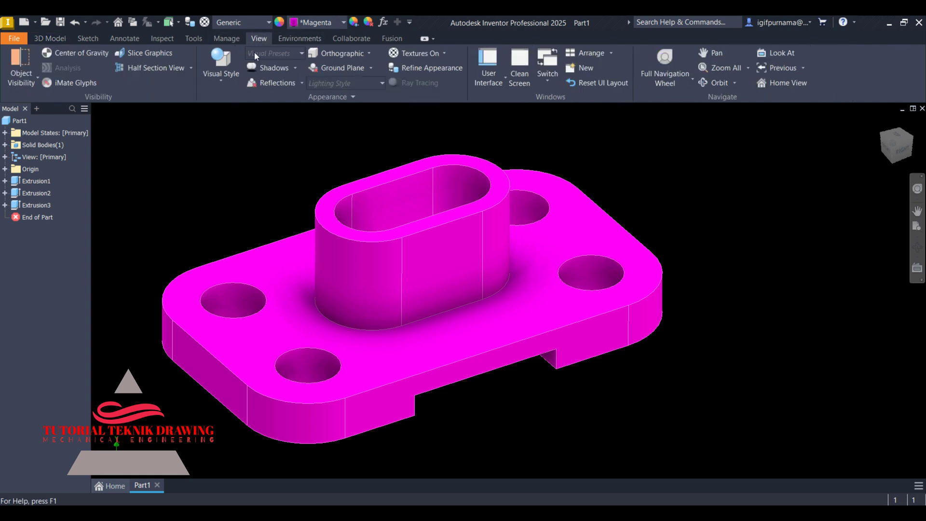
click(220, 83)
click(230, 105)
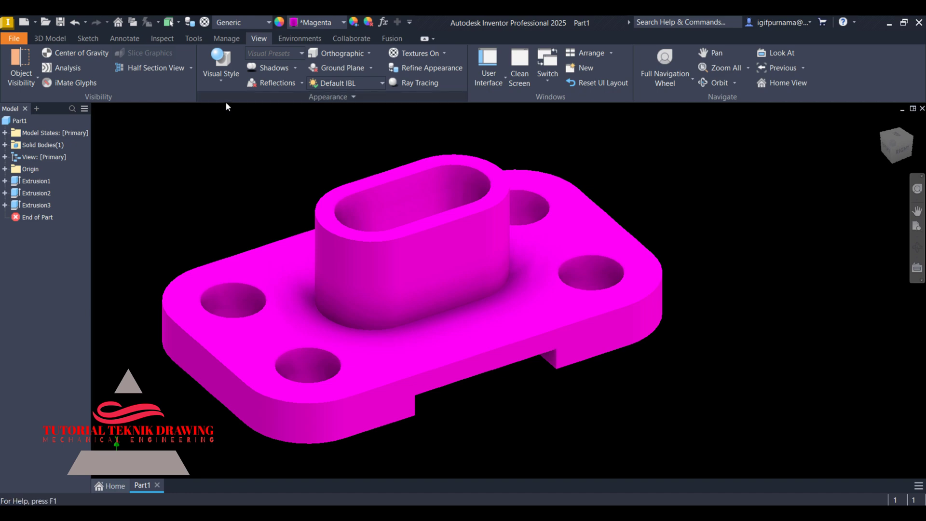
key(alt+Tab)
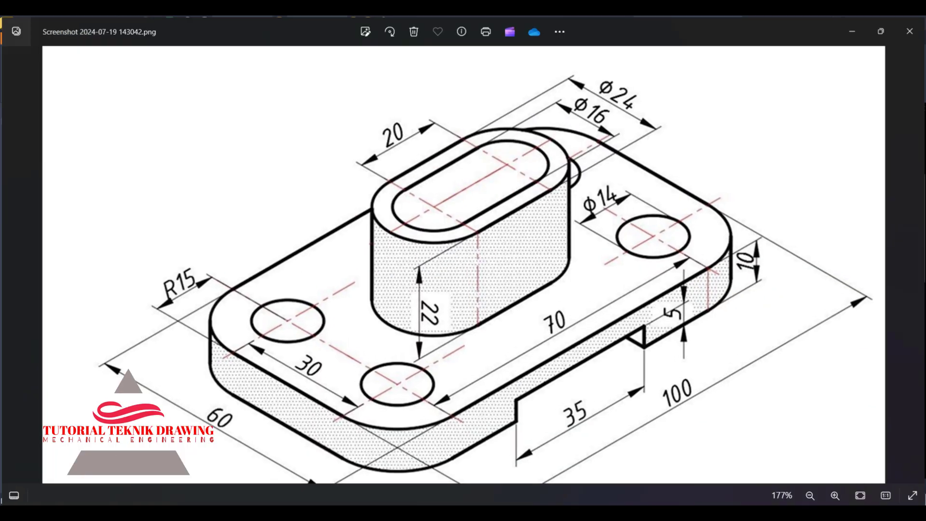
Switch back to Inventor and add a 2 mm fillet along the edge where the hollow boss meets the plate's top face.
key(alt+Tab)
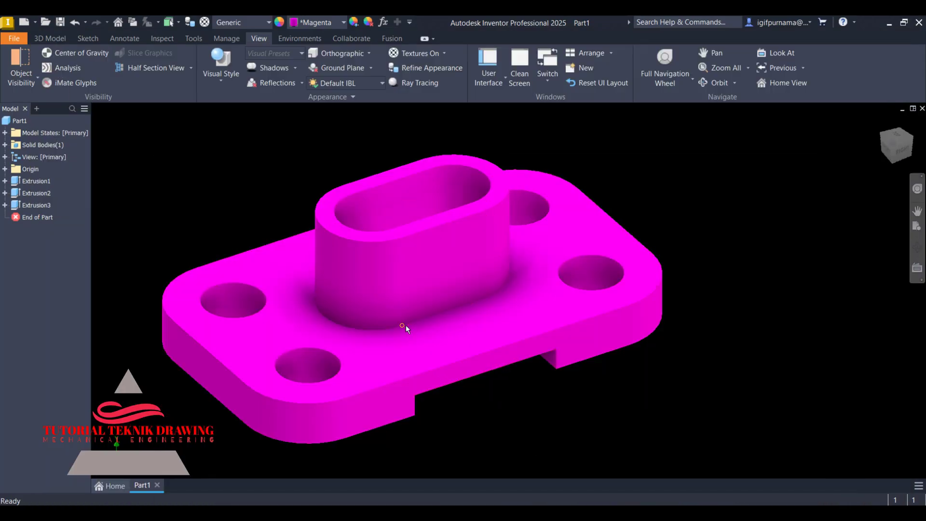
click(43, 38)
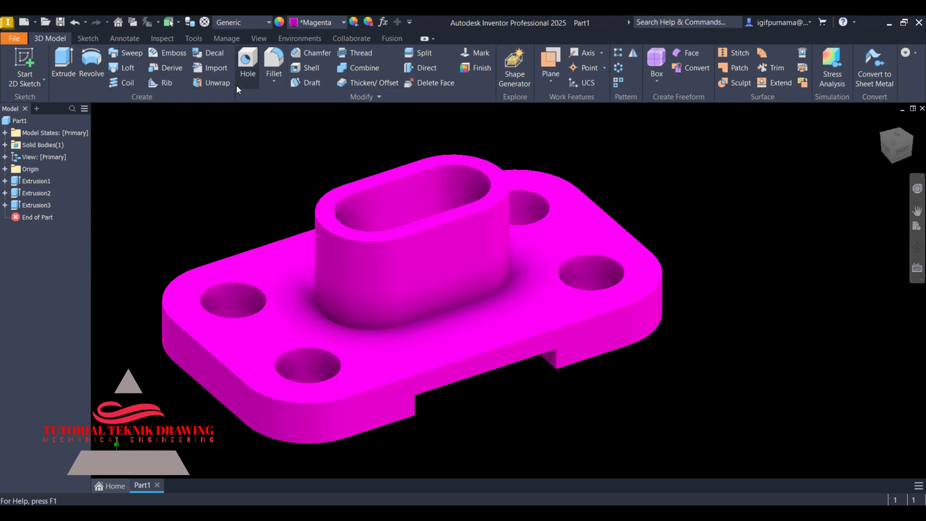
click(271, 62)
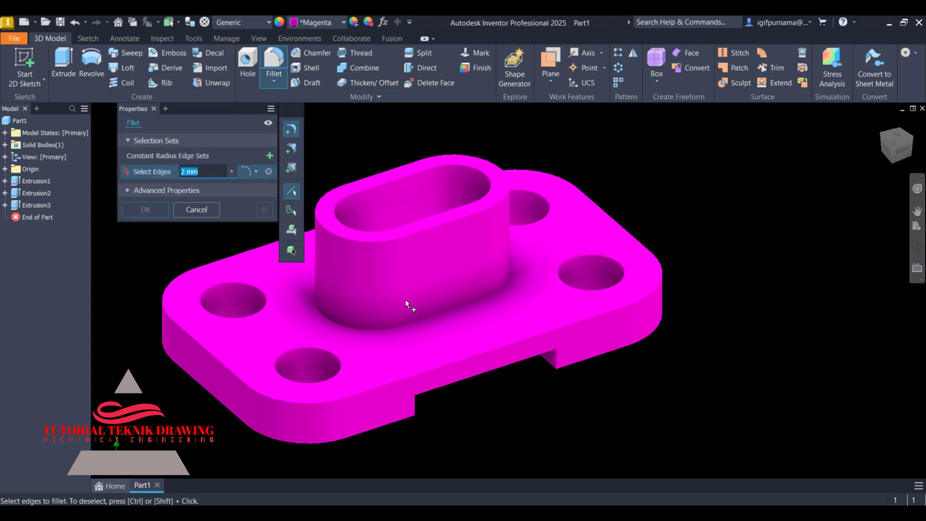
click(408, 324)
click(146, 212)
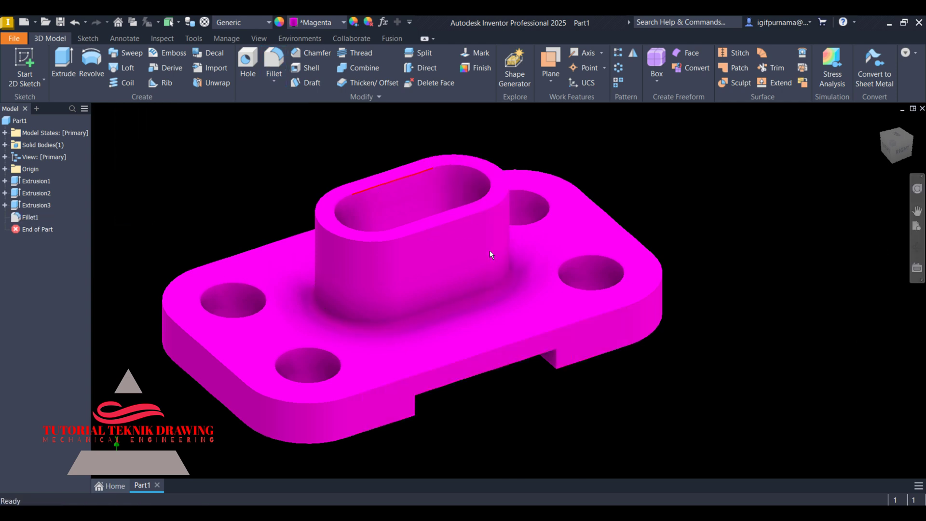
Inspect the finished part from a slightly rotated view, examining the filleted base of the boss, the holes and the notch.
click(916, 248)
drag(440, 268, 455, 294)
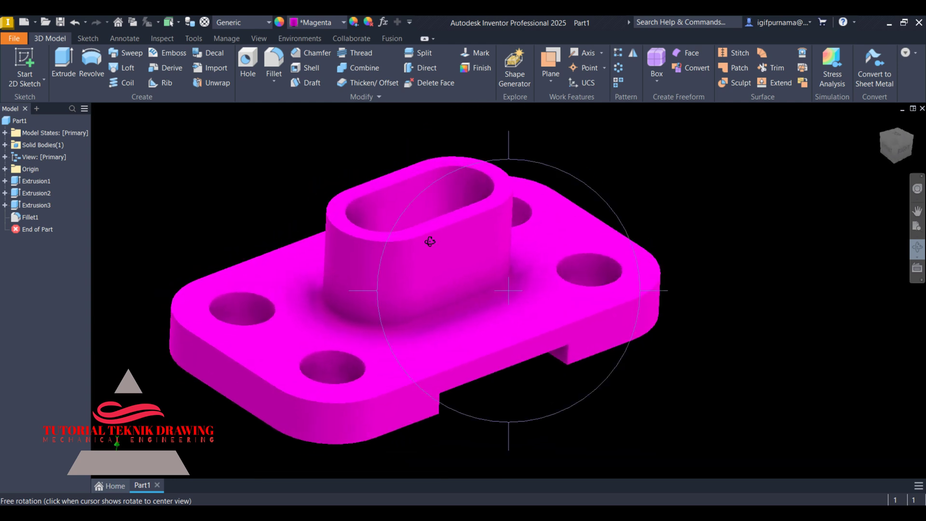
scroll(430, 242, up, 3)
scroll(477, 221, down, 5)
right_click(504, 219)
click(501, 248)
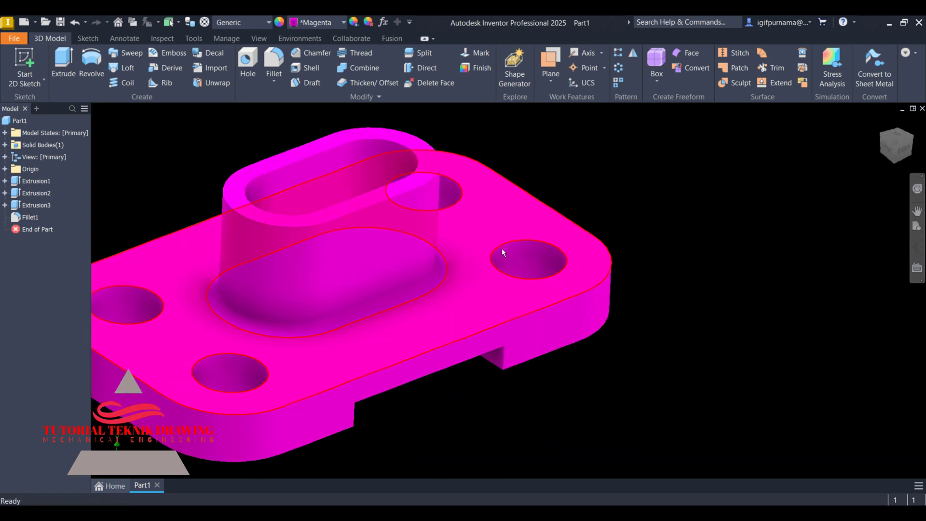
scroll(441, 248, up, 3)
scroll(441, 250, down, 3)
scroll(441, 250, up, 3)
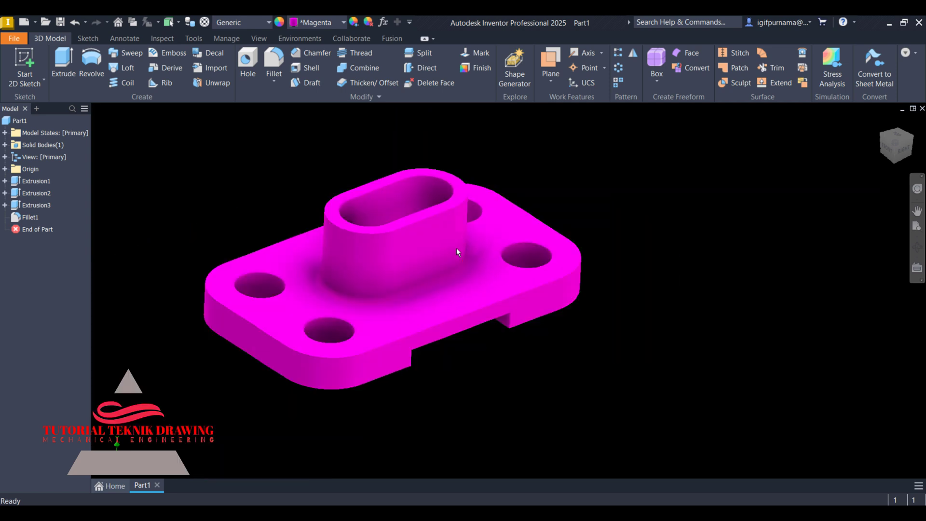
scroll(458, 247, down, 3)
scroll(457, 248, up, 2)
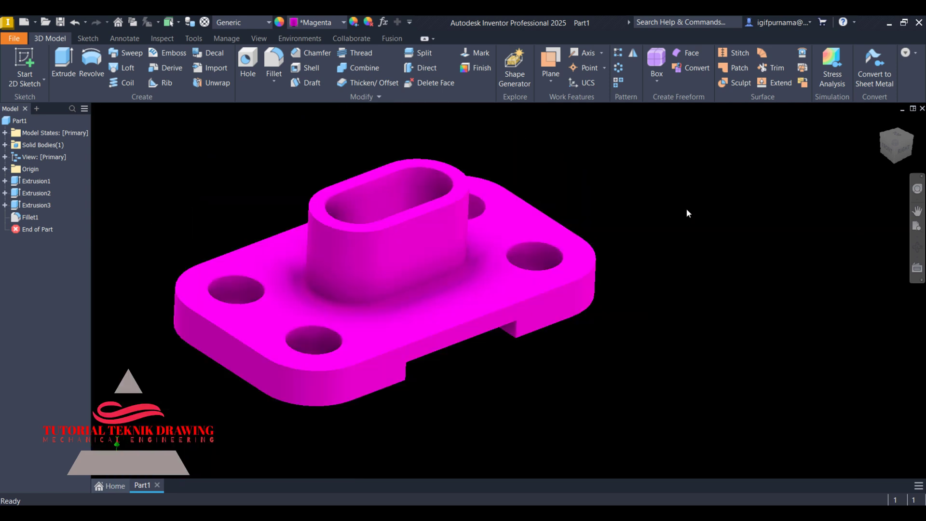